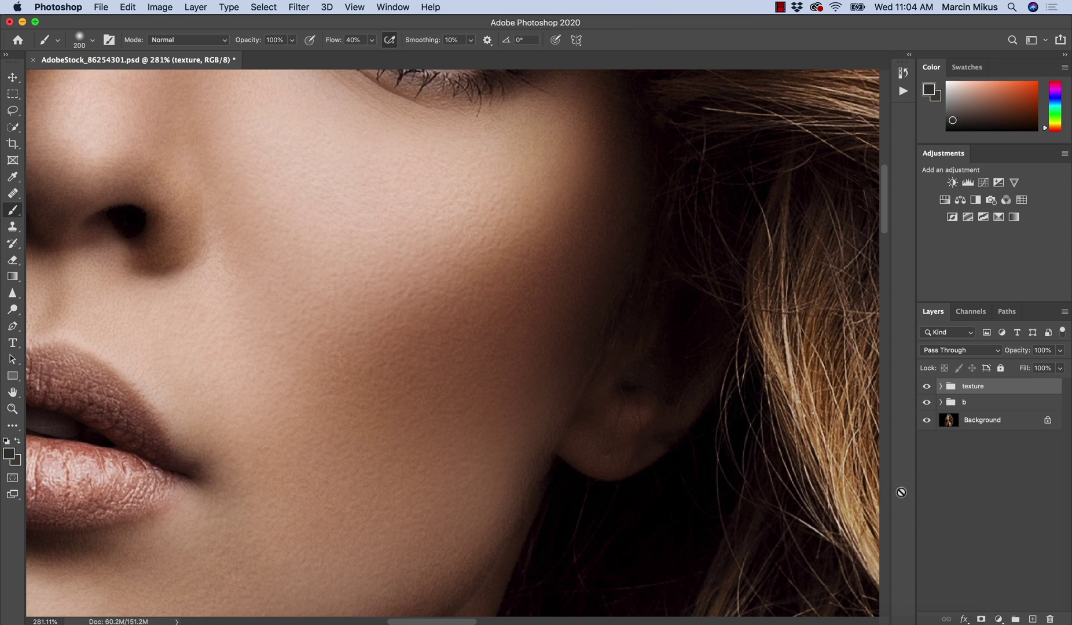
Bring up the Portrait Retouching Essentials course page in Chrome.
{"action": "left_click", "coordinate": [804, 620]}
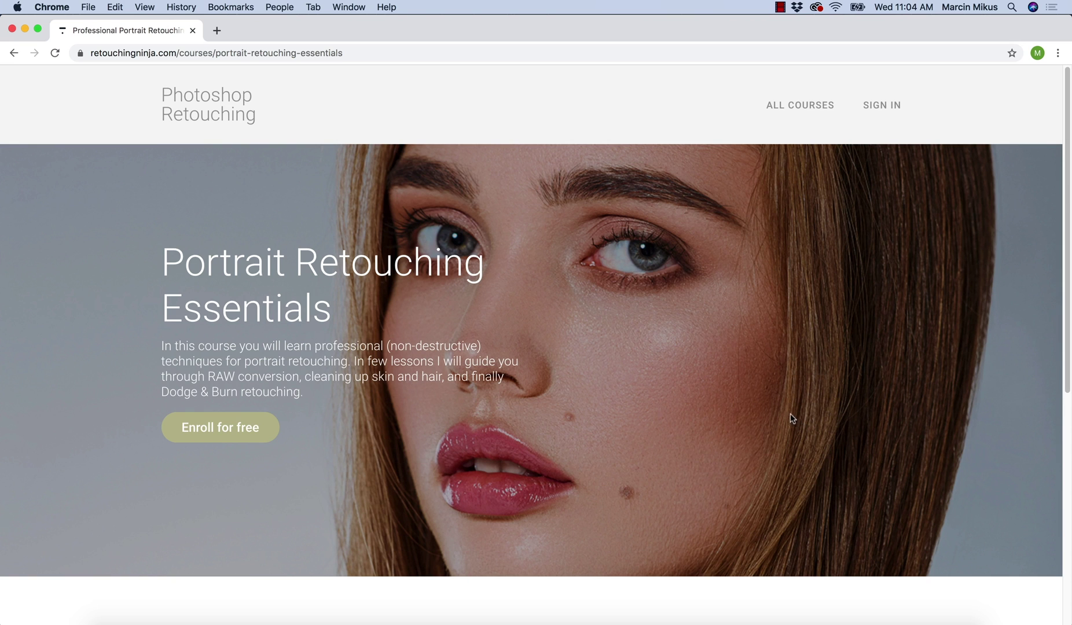
Back in Photoshop, delete the old texture group and zoom out to fit the whole portrait.
{"action": "left_click", "coordinate": [459, 615]}
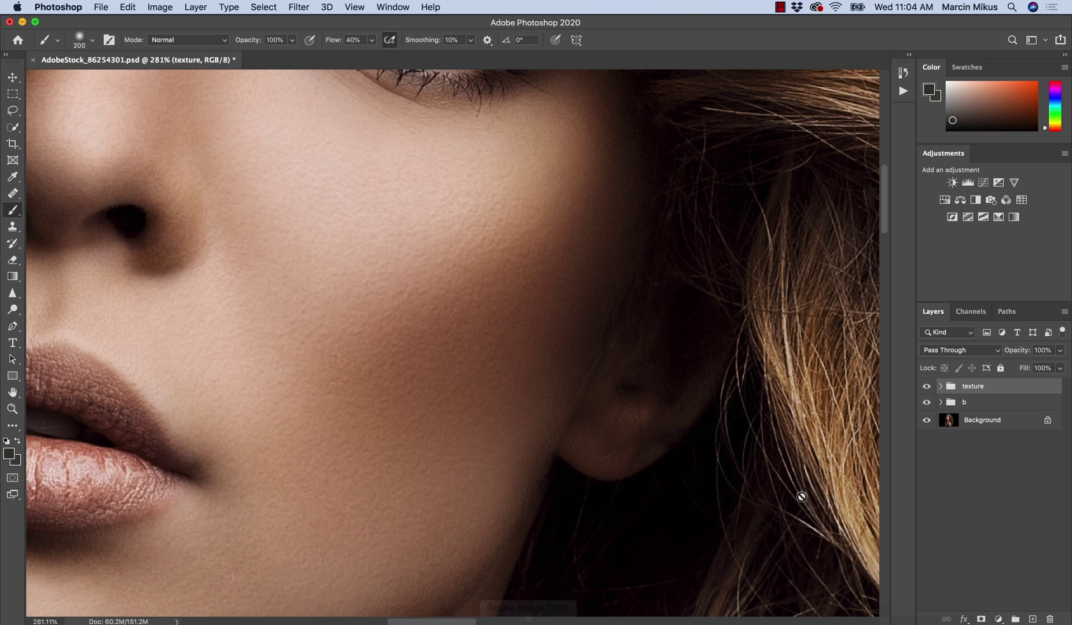
{"action": "left_click_drag", "start_coordinate": [541, 378], "coordinate": [512, 373]}
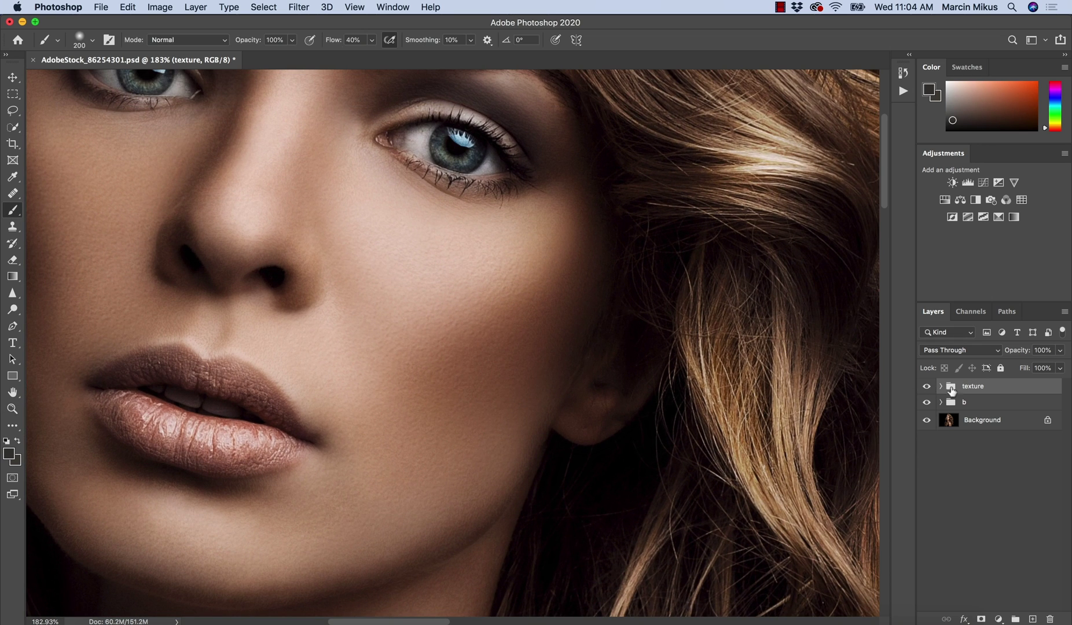
{"action": "key", "text": "Delete"}
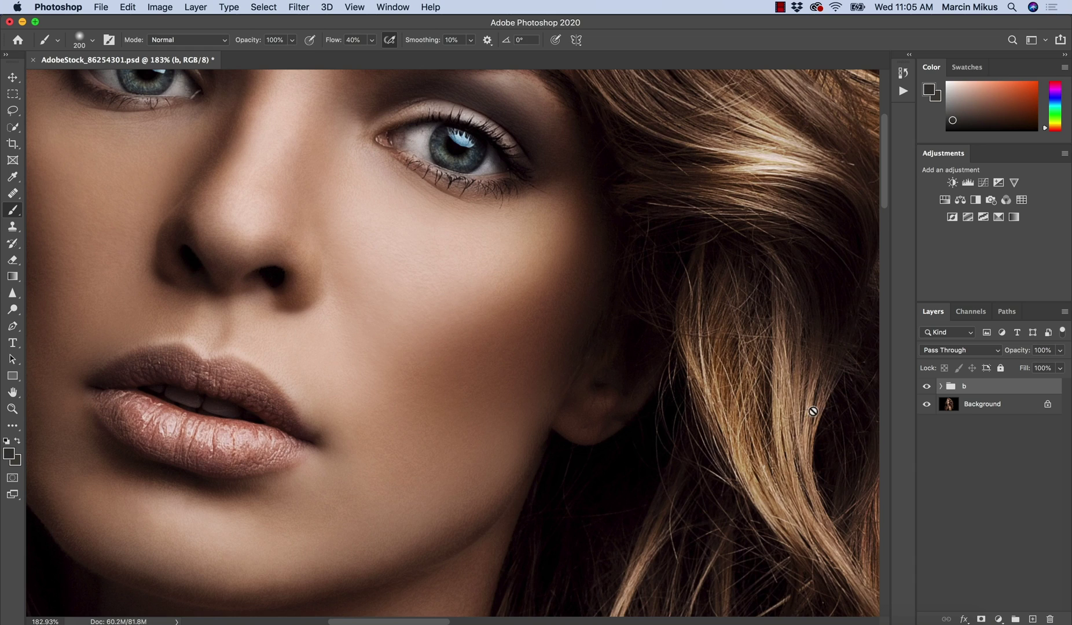
{"action": "mouse_move", "coordinate": [474, 401]}
{"action": "left_mouse_down"}
{"action": "mouse_move", "coordinate": [546, 419]}
{"action": "mouse_move", "coordinate": [584, 445]}
{"action": "mouse_move", "coordinate": [554, 450]}
{"action": "mouse_move", "coordinate": [562, 454]}
{"action": "mouse_move", "coordinate": [543, 445]}
{"action": "mouse_move", "coordinate": [560, 441]}
{"action": "left_mouse_up"}
{"action": "key", "text": "b"}
{"action": "key", "text": "z"}
{"action": "key", "text": "b"}
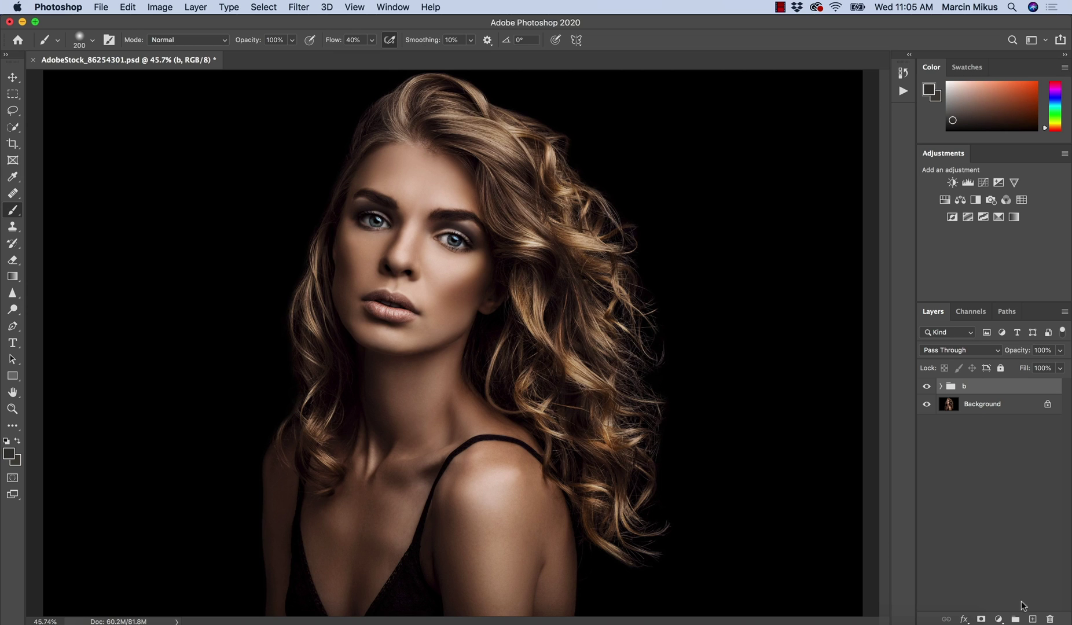
Add a new empty layer above group b and name it texture.
{"action": "left_click", "coordinate": [1033, 619]}
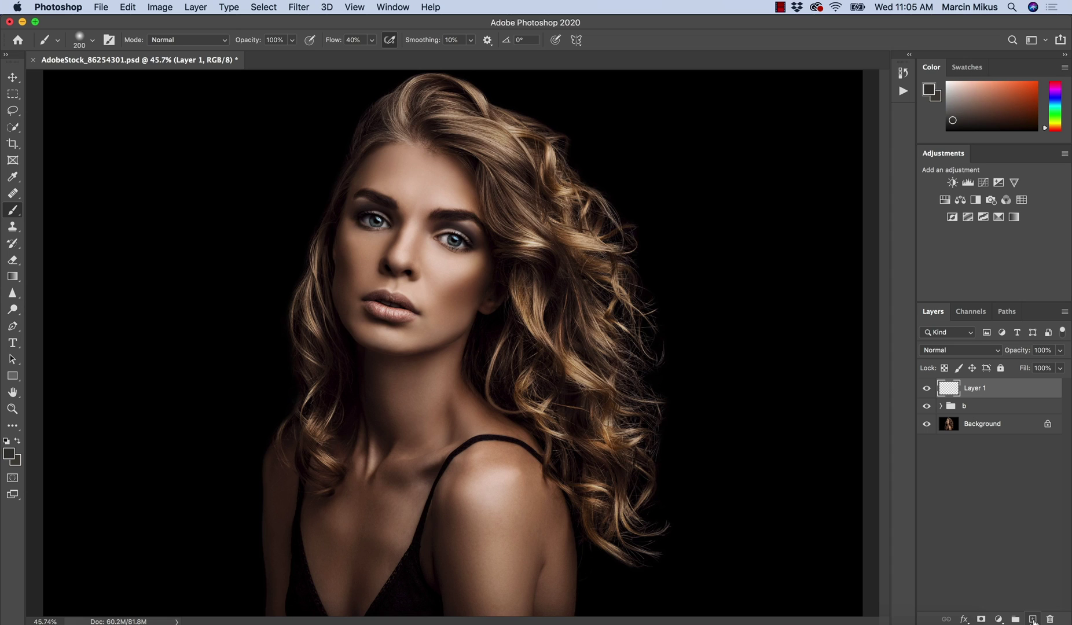
{"action": "double_click", "coordinate": [975, 389]}
{"action": "type", "text": "texture"}
{"action": "key", "text": "Return"}
Fill the texture layer with 50% Gray using Edit > Fill.
{"action": "left_click", "coordinate": [128, 8]}
{"action": "left_click", "coordinate": [136, 211]}
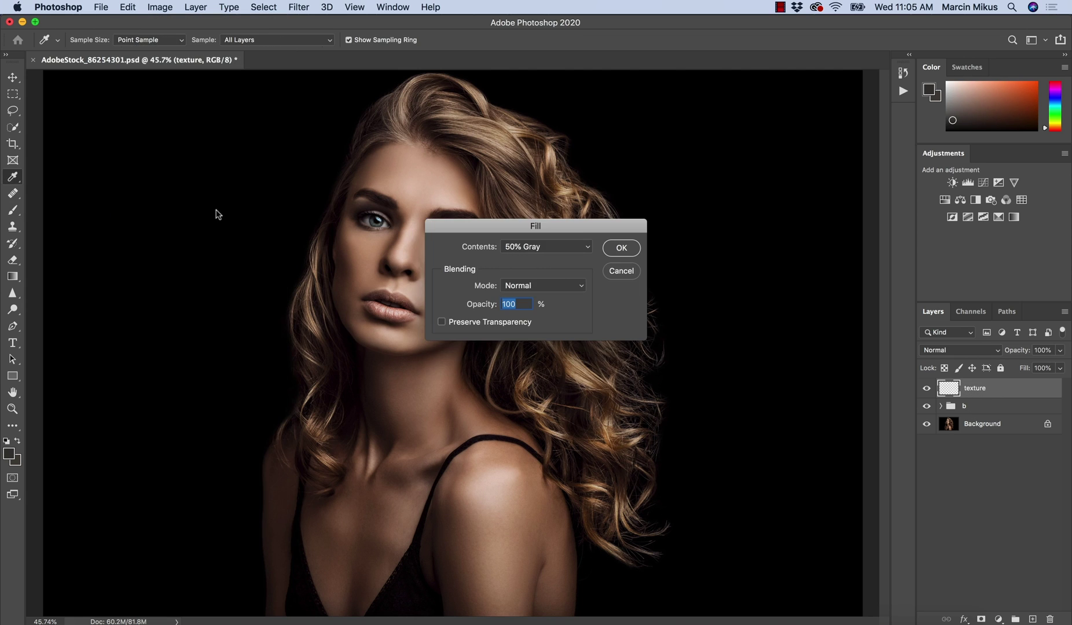
{"action": "left_click", "coordinate": [529, 249]}
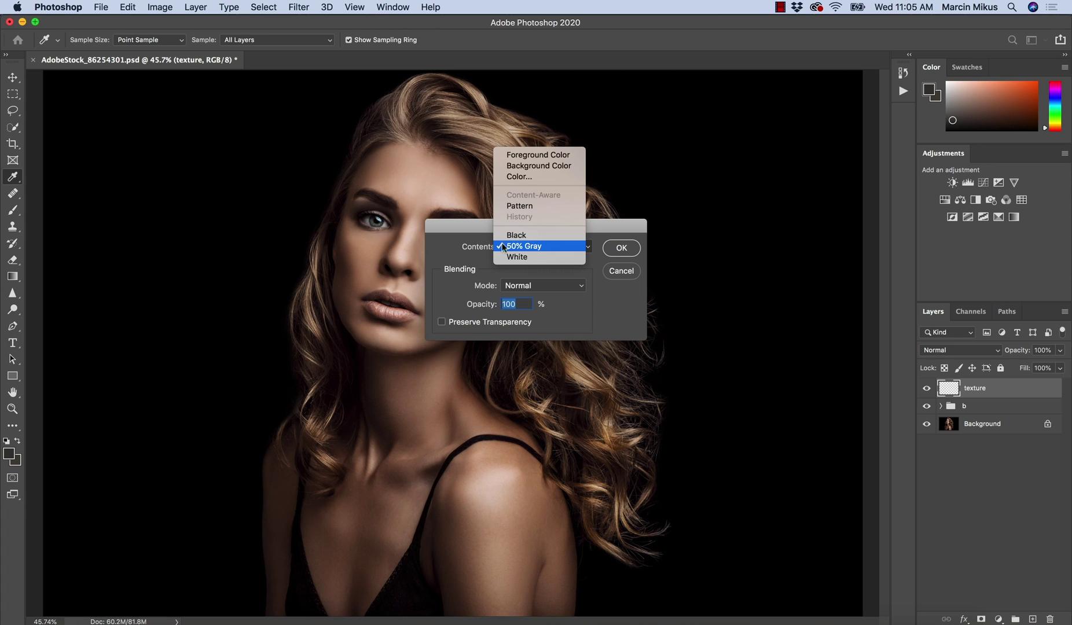
{"action": "left_click", "coordinate": [528, 244]}
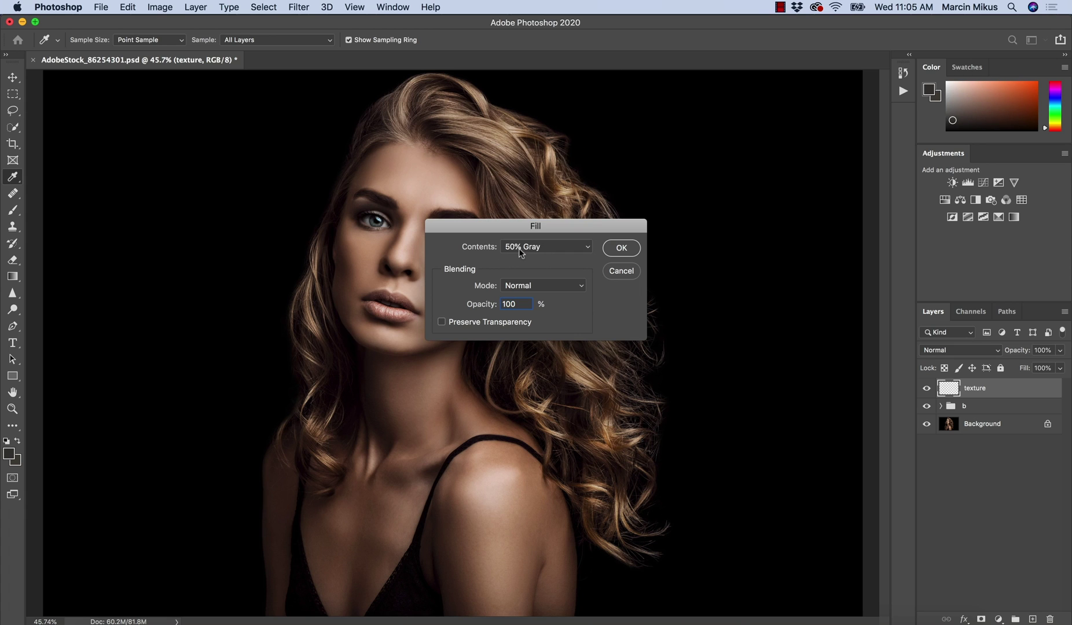
{"action": "left_click", "coordinate": [620, 248]}
{"action": "key", "text": "b"}
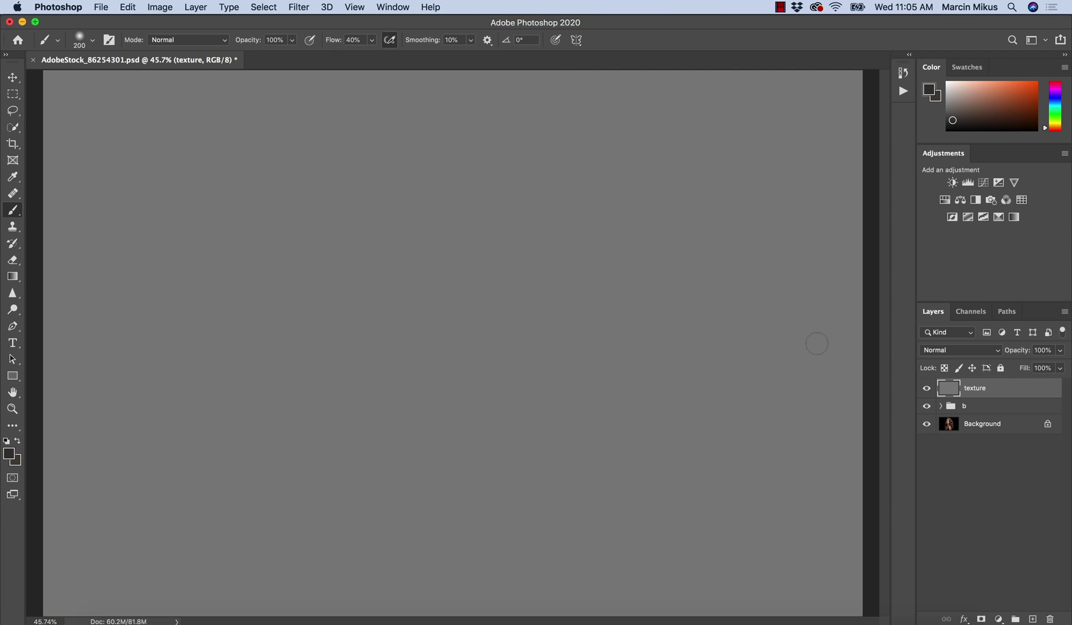
Set the texture layer's blend mode to Soft Light and zoom in on the cheek.
{"action": "left_click", "coordinate": [942, 351]}
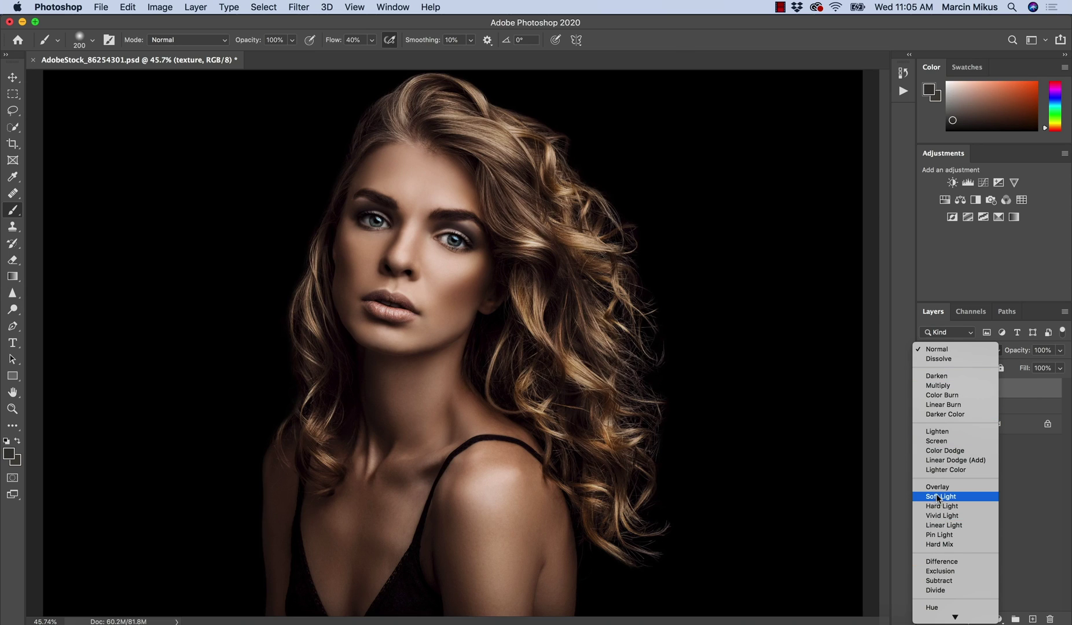
{"action": "left_click", "coordinate": [937, 496]}
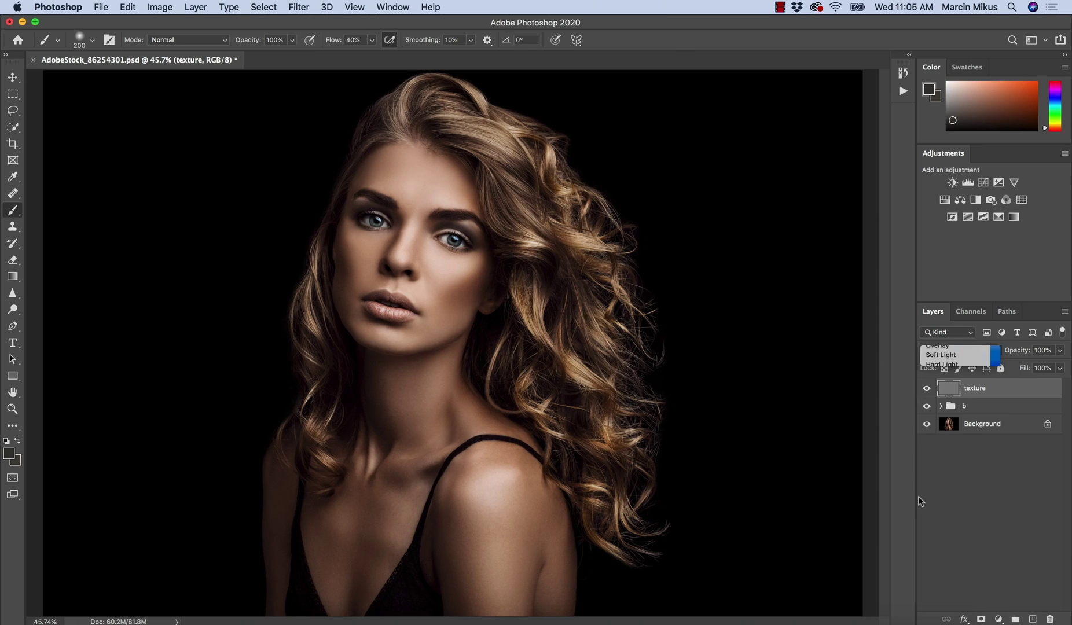
{"action": "key", "text": "z"}
{"action": "left_click_drag", "start_coordinate": [448, 291], "coordinate": [491, 298]}
{"action": "key", "text": "b"}
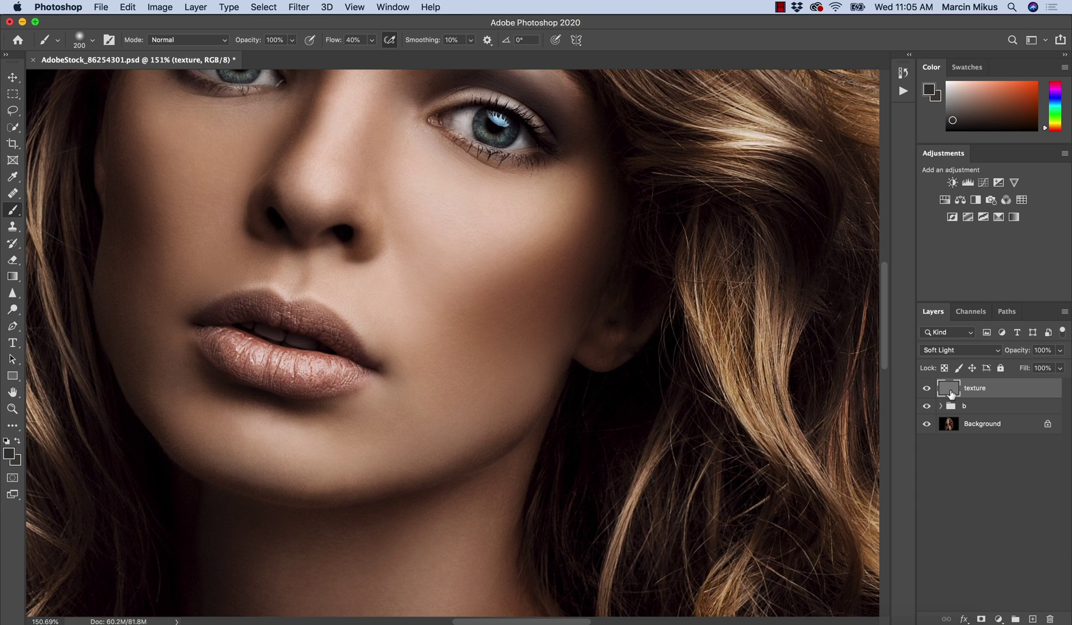
Convert the texture layer to a smart object and apply the Camera Raw Filter to it.
{"action": "right_click", "coordinate": [982, 388]}
{"action": "left_click", "coordinate": [892, 243]}
{"action": "left_click", "coordinate": [299, 7]}
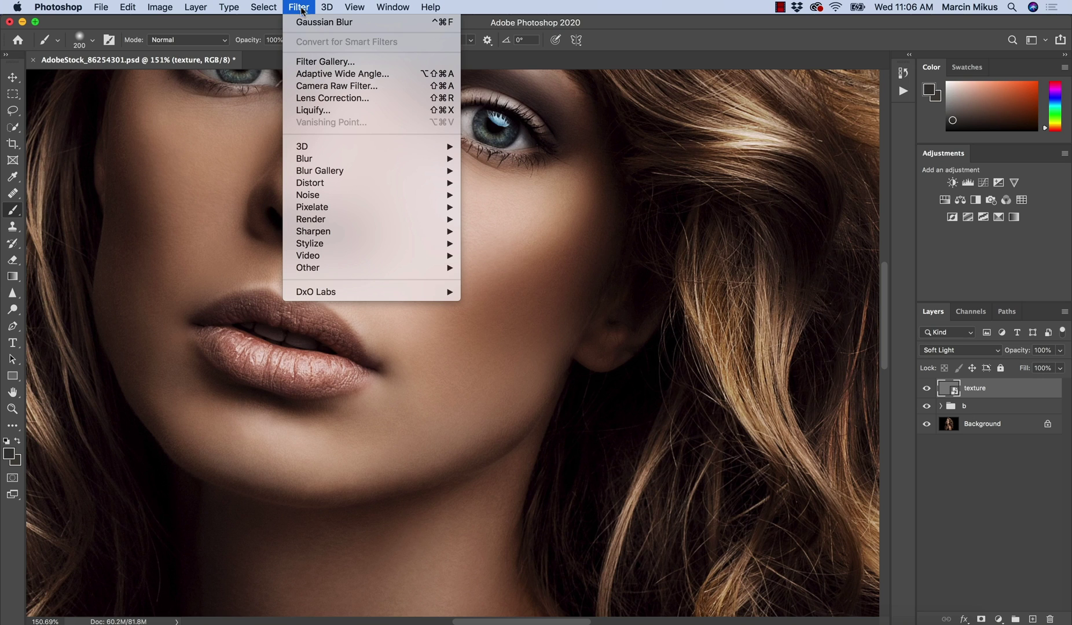
{"action": "left_click", "coordinate": [340, 86]}
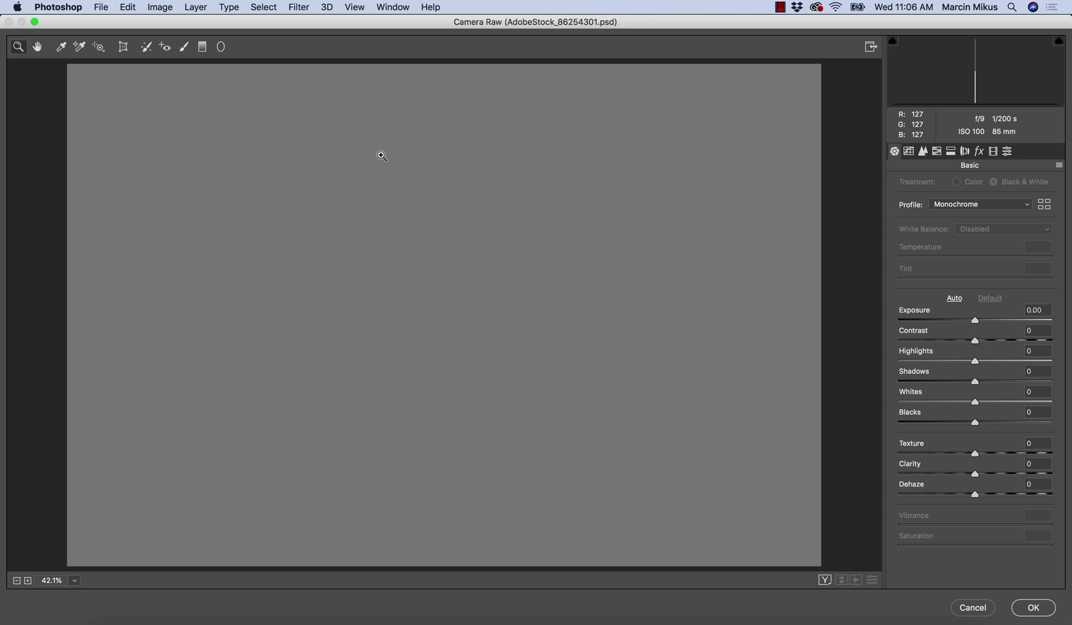
In Camera Raw's Effects panel, set Grain Amount 70, Size 60 and Roughness 60.
{"action": "left_click", "coordinate": [979, 151]}
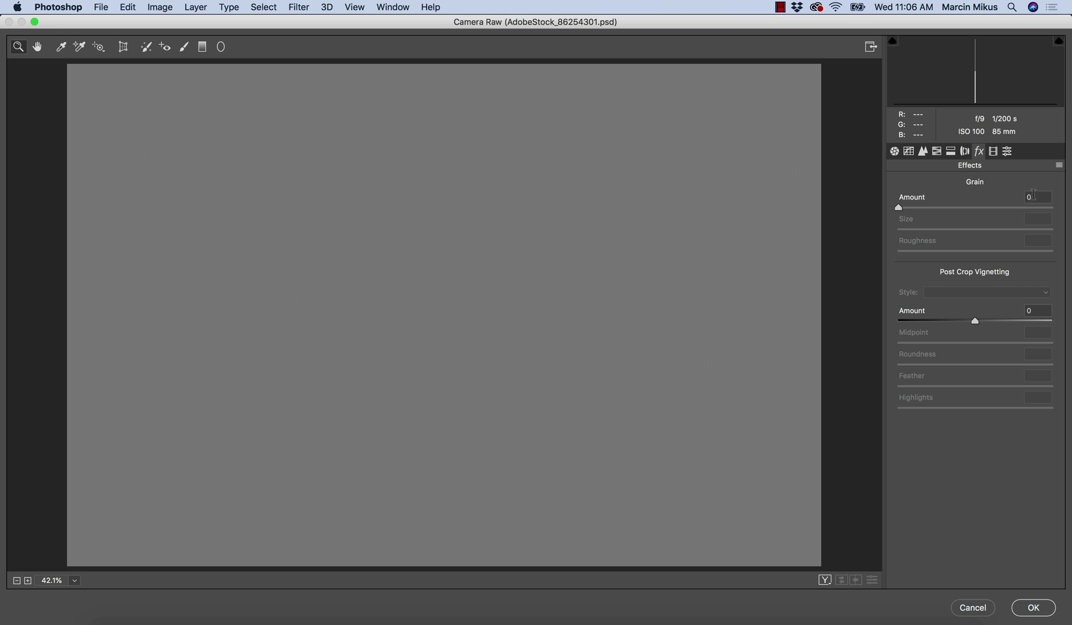
{"action": "left_click", "coordinate": [1034, 197]}
{"action": "type", "text": "70"}
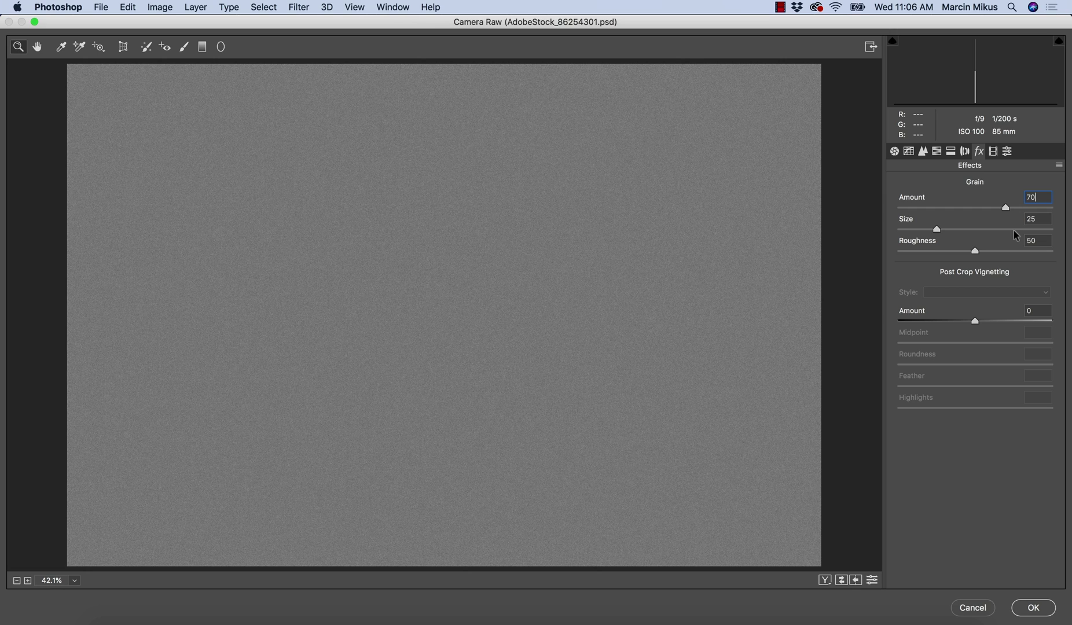
{"action": "left_click", "coordinate": [919, 208]}
{"action": "type", "text": "70"}
{"action": "left_click", "coordinate": [1031, 219]}
{"action": "type", "text": "60"}
{"action": "left_click", "coordinate": [1038, 242]}
{"action": "type", "text": "60"}
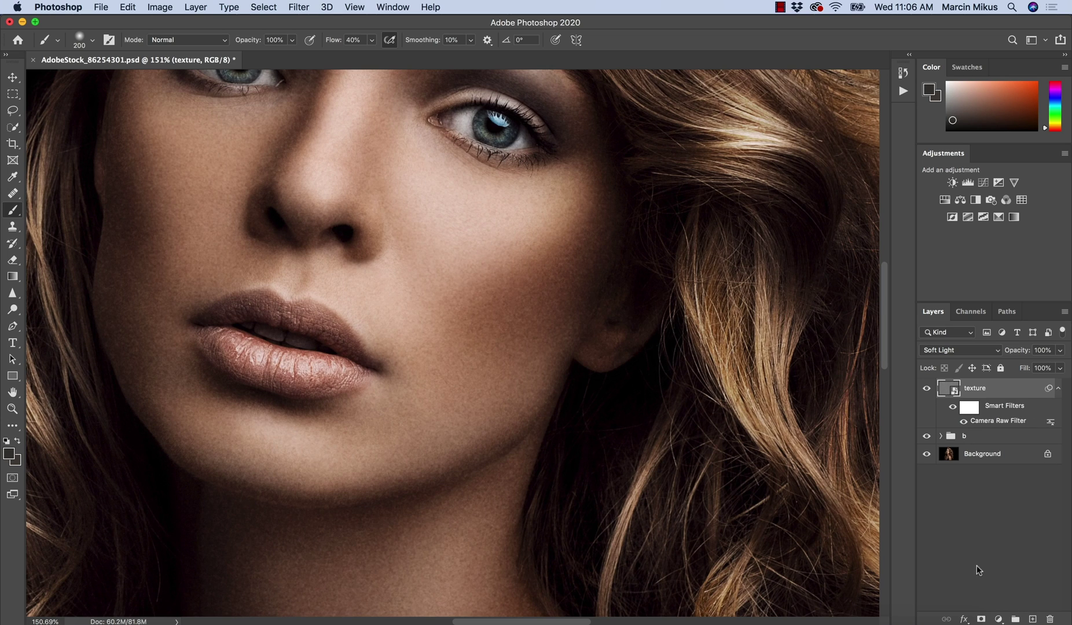
Zoom in to about 222% on the cheek and bring up the Filter > Stylize submenu.
{"action": "key", "text": "z"}
{"action": "left_click_drag", "start_coordinate": [462, 265], "coordinate": [524, 265]}
{"action": "key", "text": "b"}
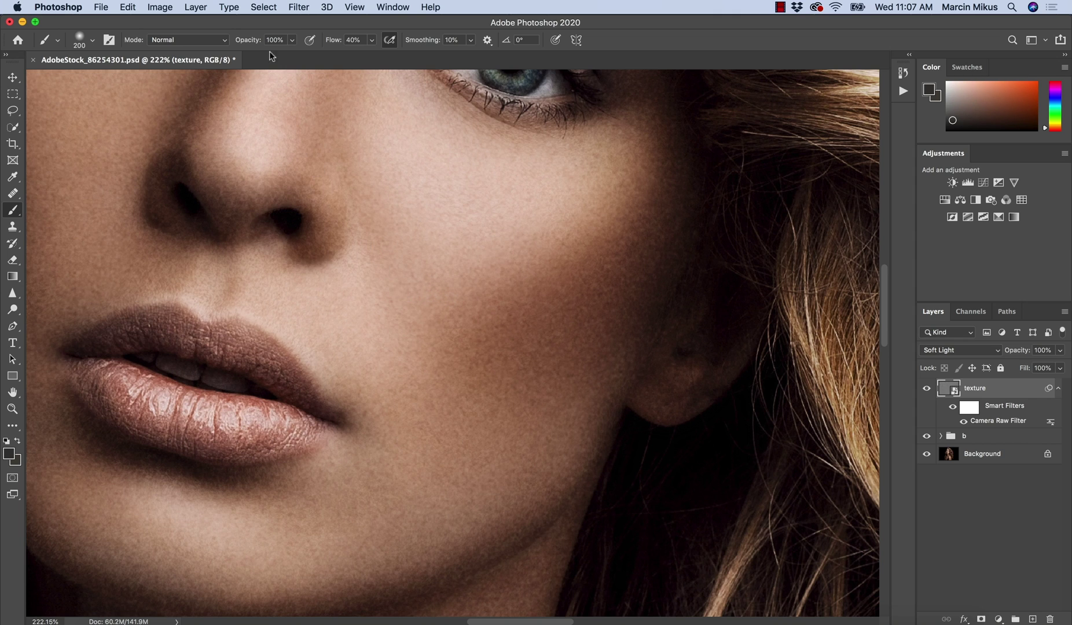
{"action": "left_click", "coordinate": [296, 8]}
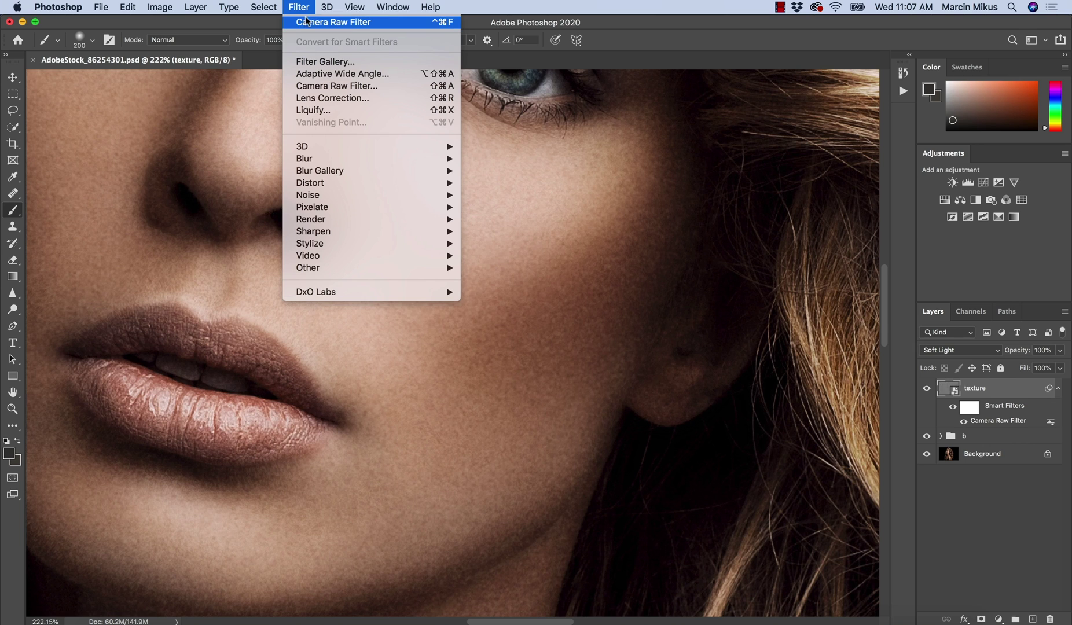
{"action": "mouse_move", "coordinate": [400, 243]}
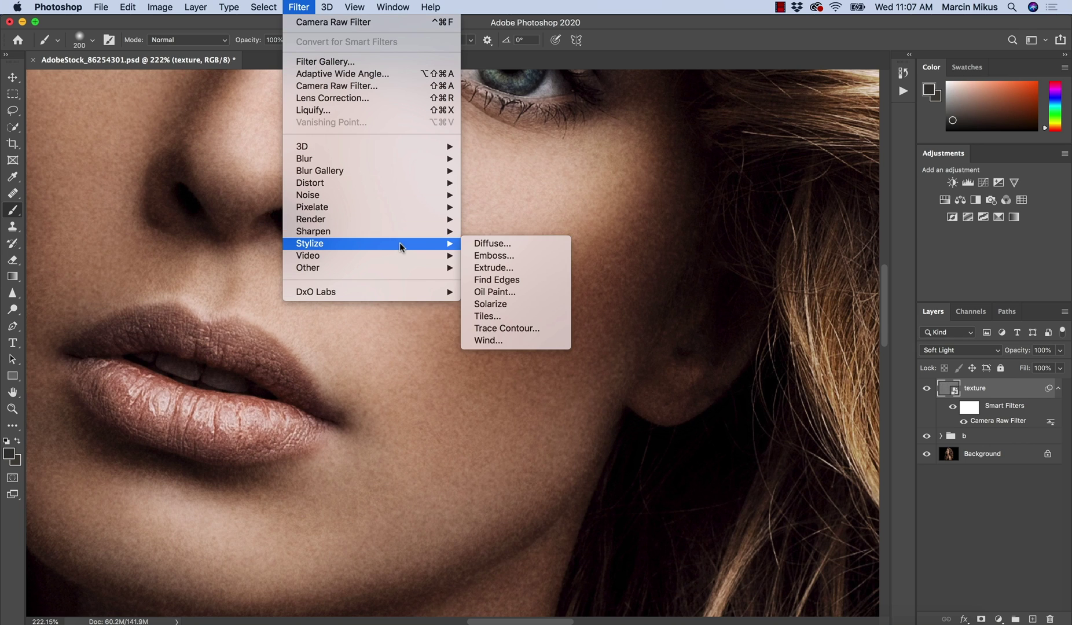
Apply Emboss to the texture layer with Angle 116, Height 2 px and Amount 150%.
{"action": "left_click", "coordinate": [491, 256]}
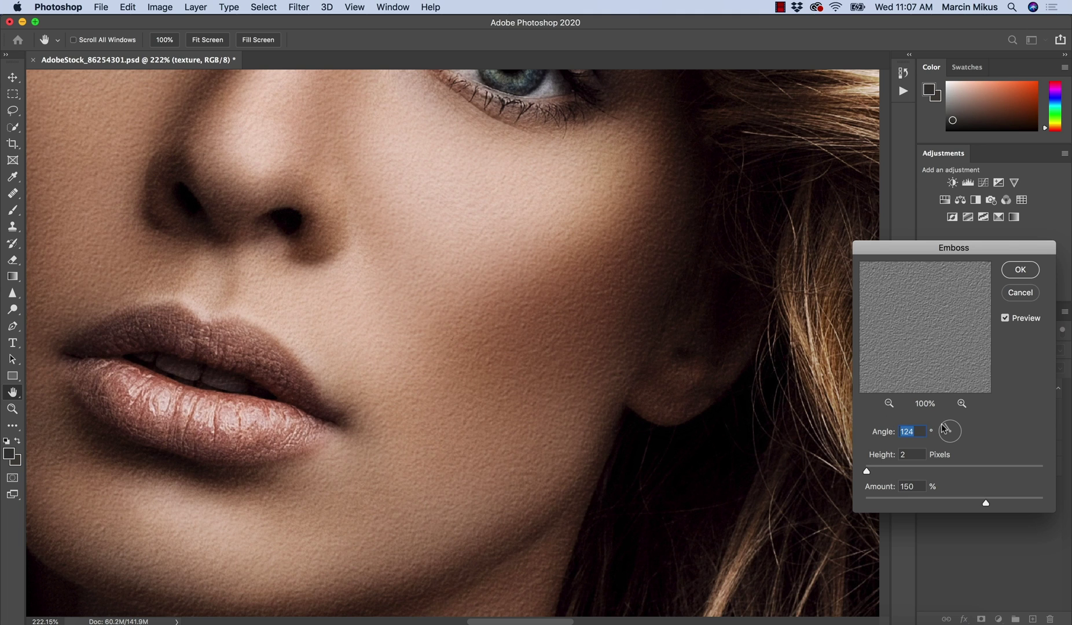
{"action": "mouse_move", "coordinate": [950, 428]}
{"action": "left_mouse_down"}
{"action": "mouse_move", "coordinate": [954, 437]}
{"action": "mouse_move", "coordinate": [940, 431]}
{"action": "left_mouse_up"}
{"action": "left_click", "coordinate": [913, 455]}
{"action": "left_click", "coordinate": [875, 470]}
{"action": "left_click_drag", "start_coordinate": [868, 466], "coordinate": [869, 467]}
{"action": "mouse_move", "coordinate": [966, 501]}
{"action": "left_mouse_down"}
{"action": "mouse_move", "coordinate": [935, 495]}
{"action": "mouse_move", "coordinate": [955, 501]}
{"action": "left_mouse_up"}
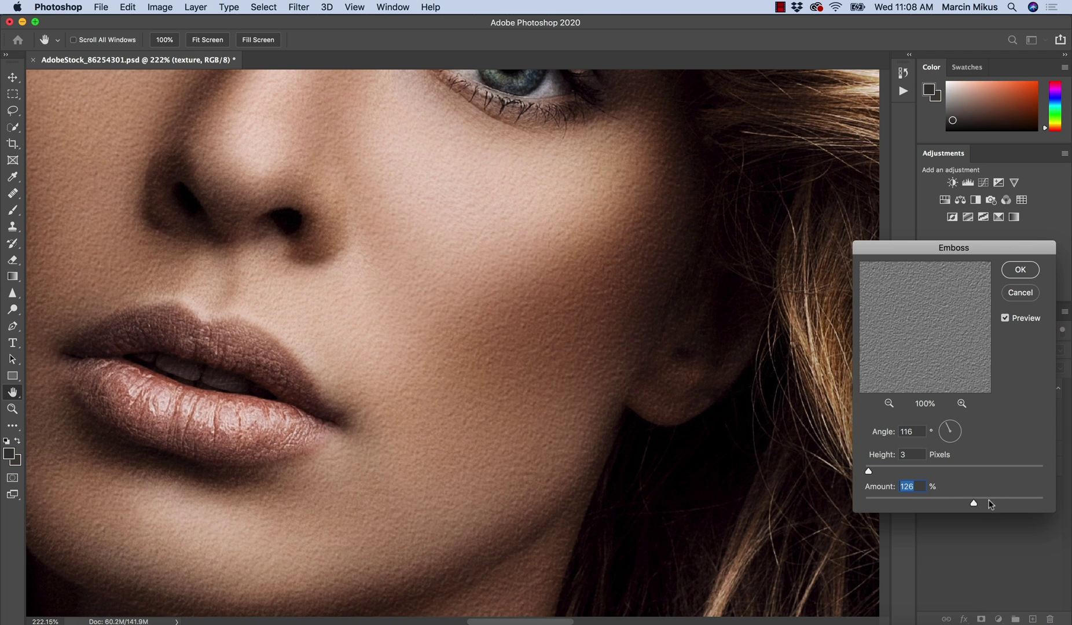
{"action": "type", "text": "150"}
{"action": "double_click", "coordinate": [913, 455]}
{"action": "type", "text": "2"}
{"action": "left_click", "coordinate": [1018, 270]}
{"action": "key", "text": "b"}
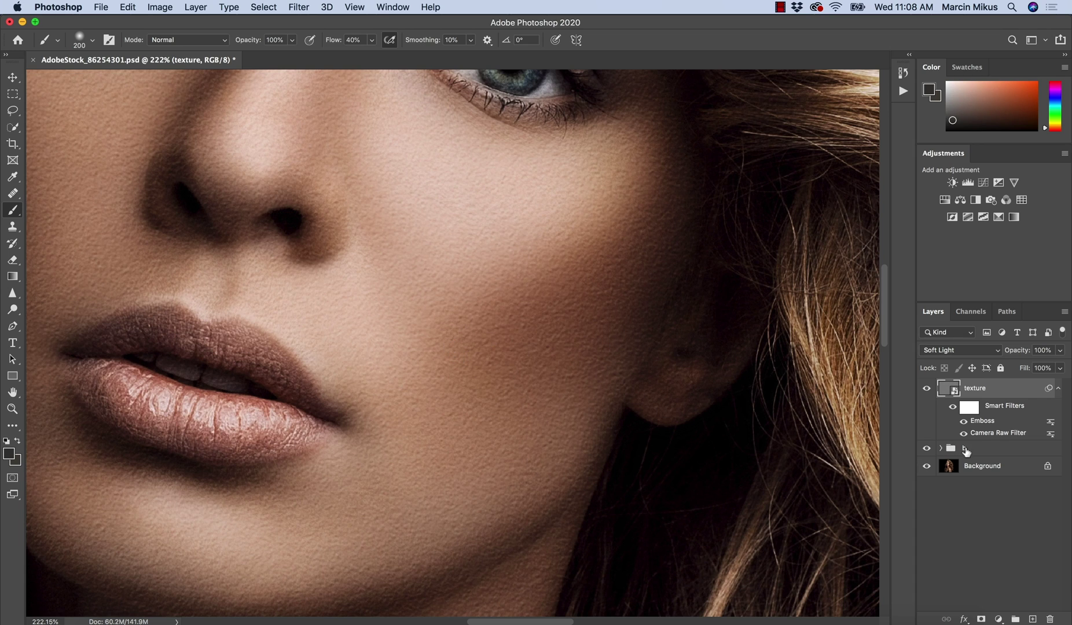
Reopen the Camera Raw smart filter and raise Grain Size from 60 to 70.
{"action": "double_click", "coordinate": [984, 438]}
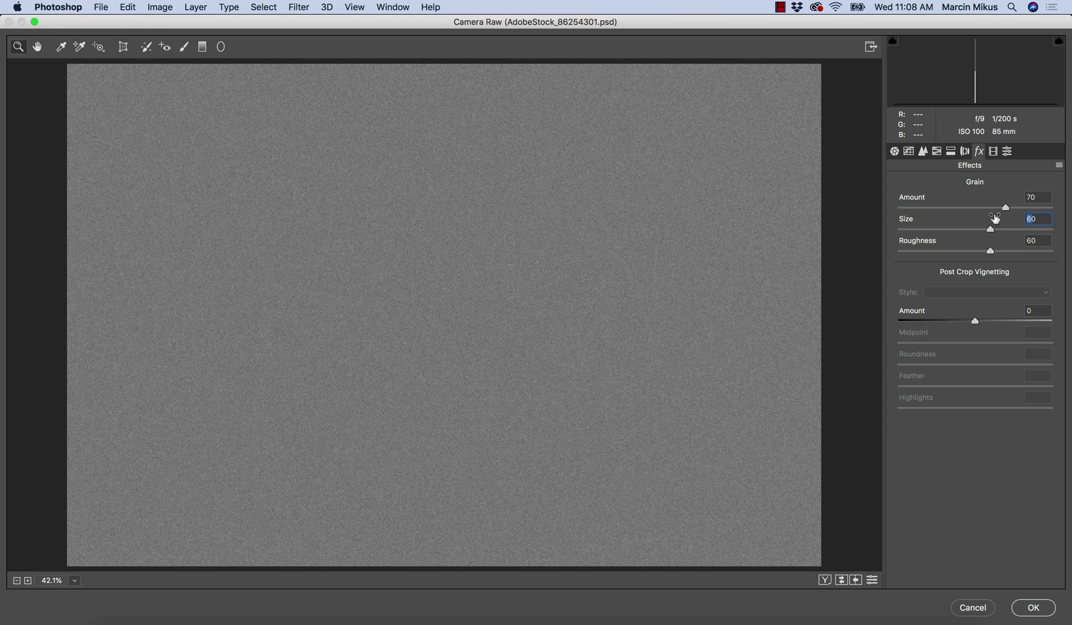
{"action": "key", "text": "shift+Up"}
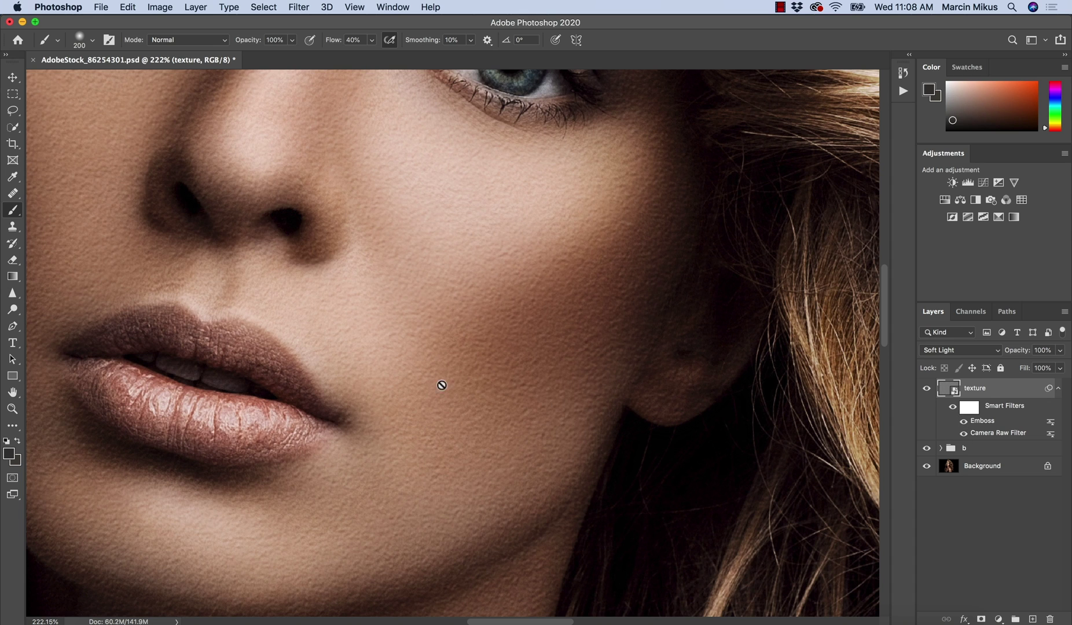
Add a Gaussian Blur smart filter with a radius of about 0.9 pixels.
{"action": "scroll", "coordinate": [360, 375], "scroll_direction": "up", "scroll_amount": 2}
{"action": "scroll", "coordinate": [361, 375], "scroll_direction": "left", "scroll_amount": 3}
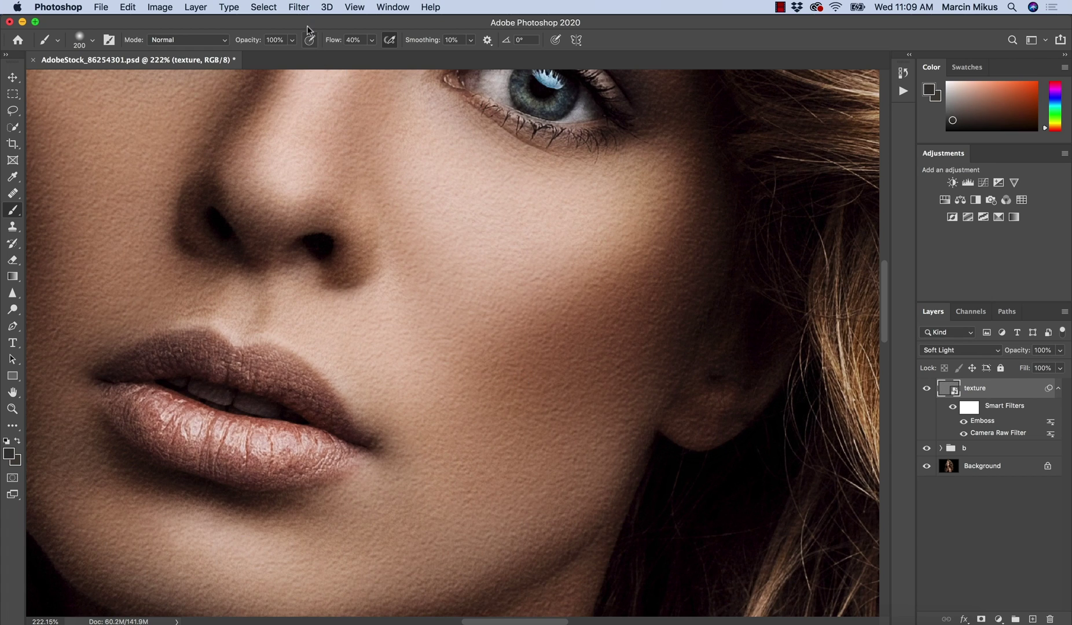
{"action": "left_click", "coordinate": [299, 7]}
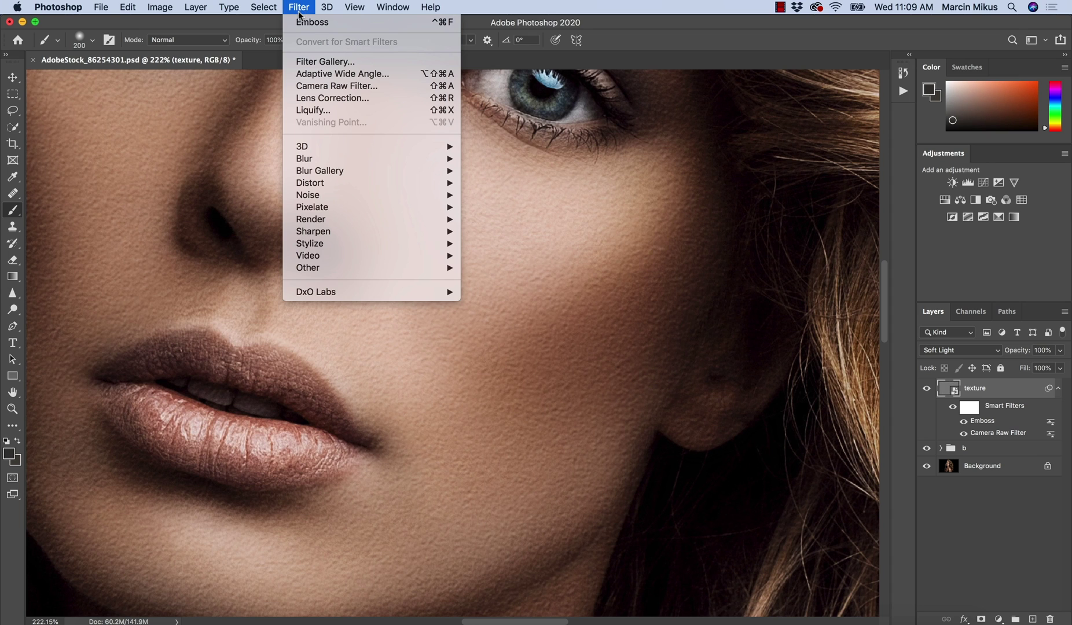
{"action": "mouse_move", "coordinate": [370, 158]}
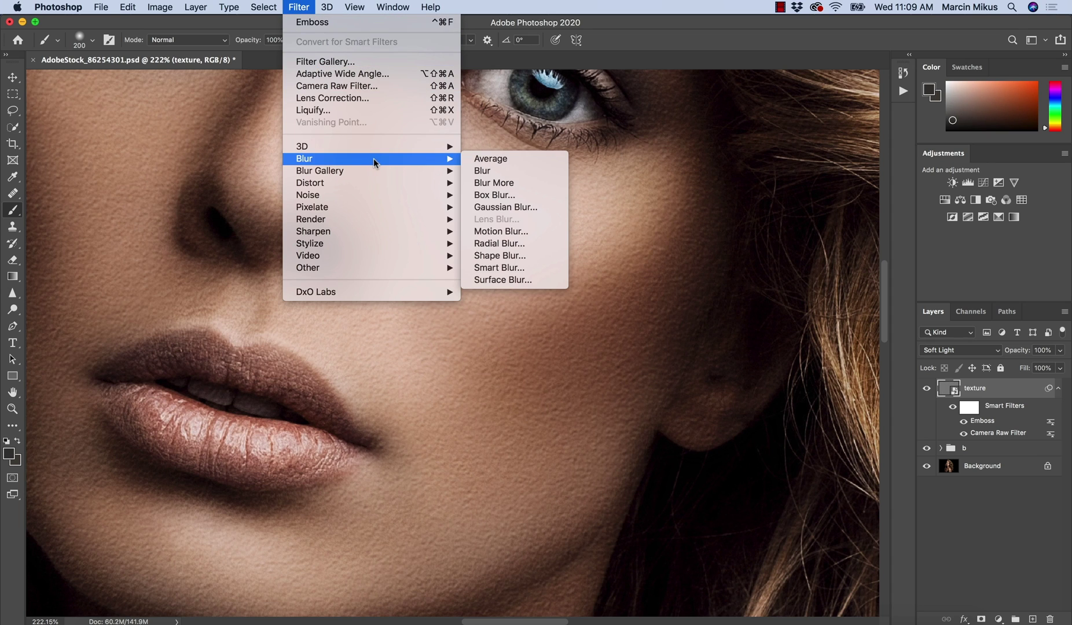
{"action": "left_click", "coordinate": [497, 207]}
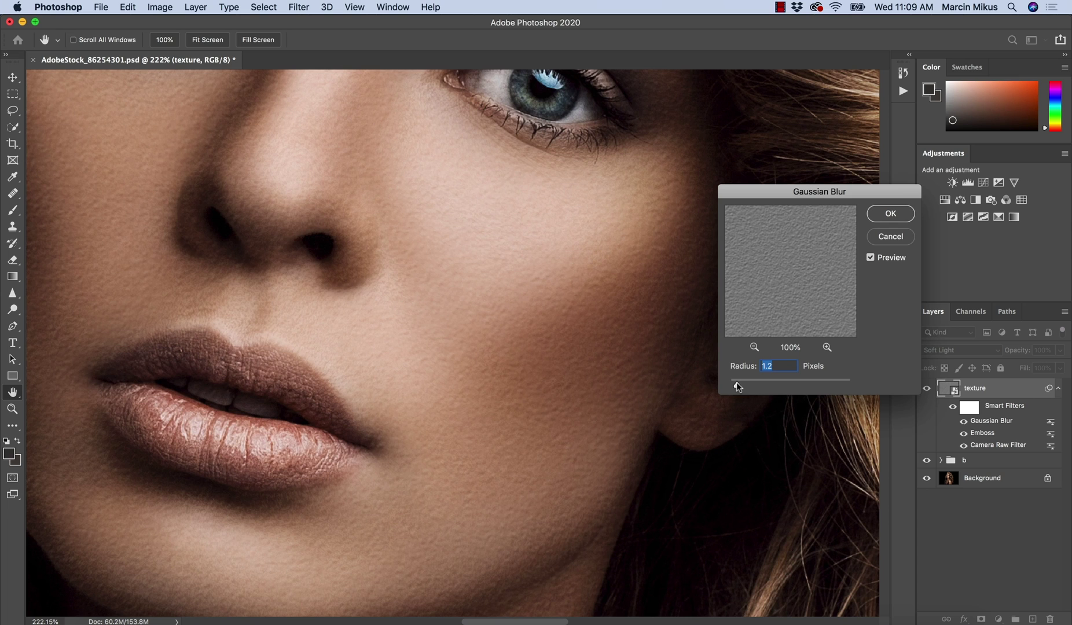
{"action": "left_click_drag", "start_coordinate": [736, 387], "coordinate": [736, 386]}
{"action": "left_click", "coordinate": [879, 215]}
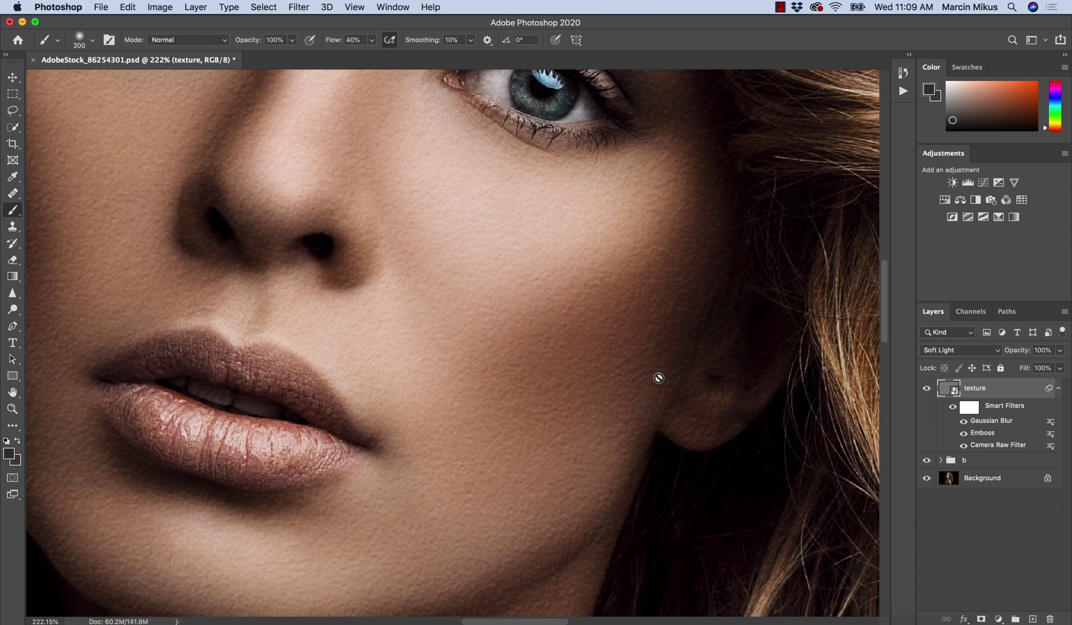
Add one layer mask to the texture layer, removing the duplicate, and invert it to black.
{"action": "scroll", "coordinate": [551, 304], "scroll_direction": "up", "scroll_amount": 15}
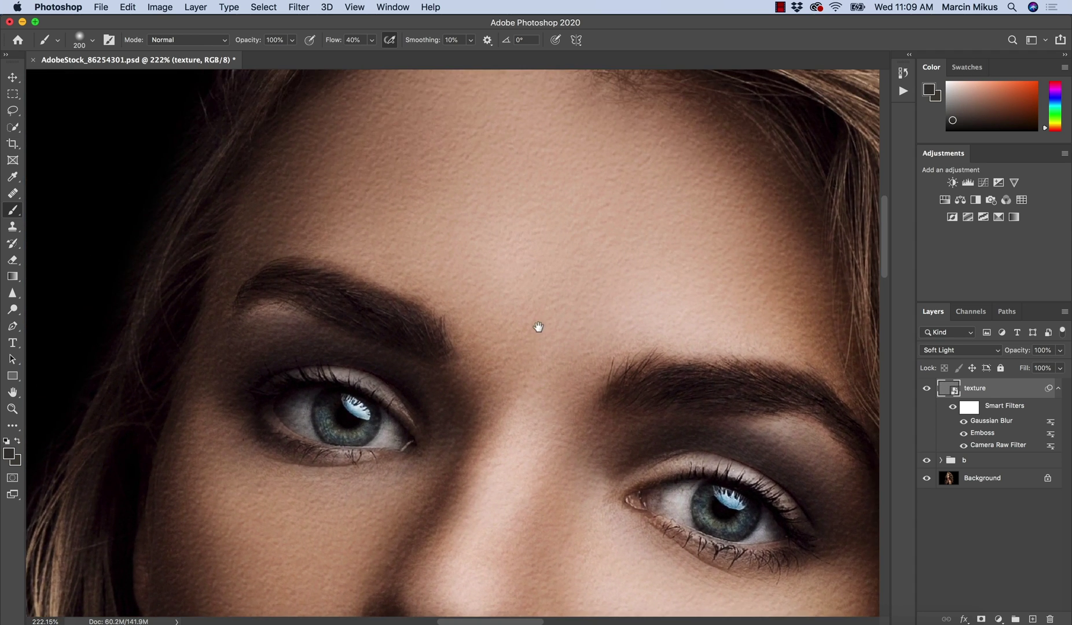
{"action": "scroll", "coordinate": [548, 397], "scroll_direction": "down", "scroll_amount": 15}
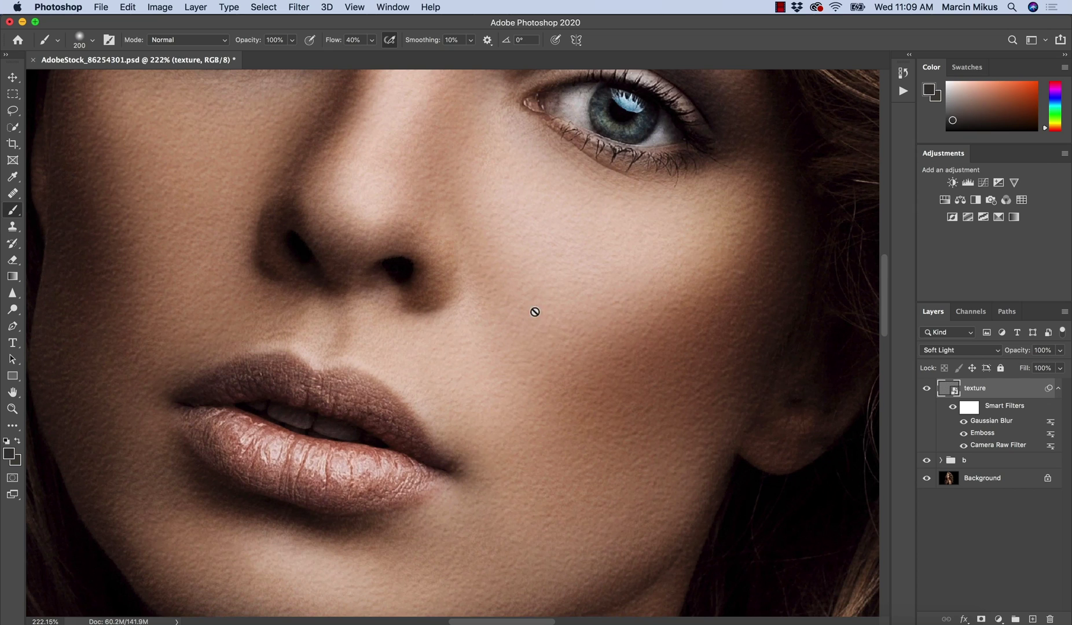
{"action": "left_click", "coordinate": [982, 619]}
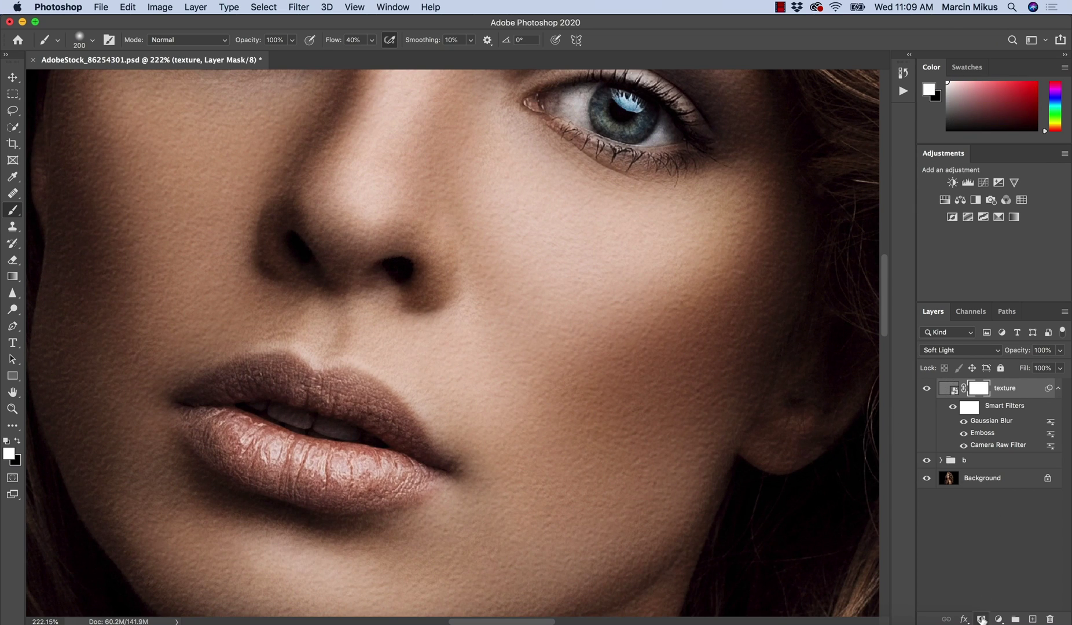
{"action": "left_click", "coordinate": [981, 619]}
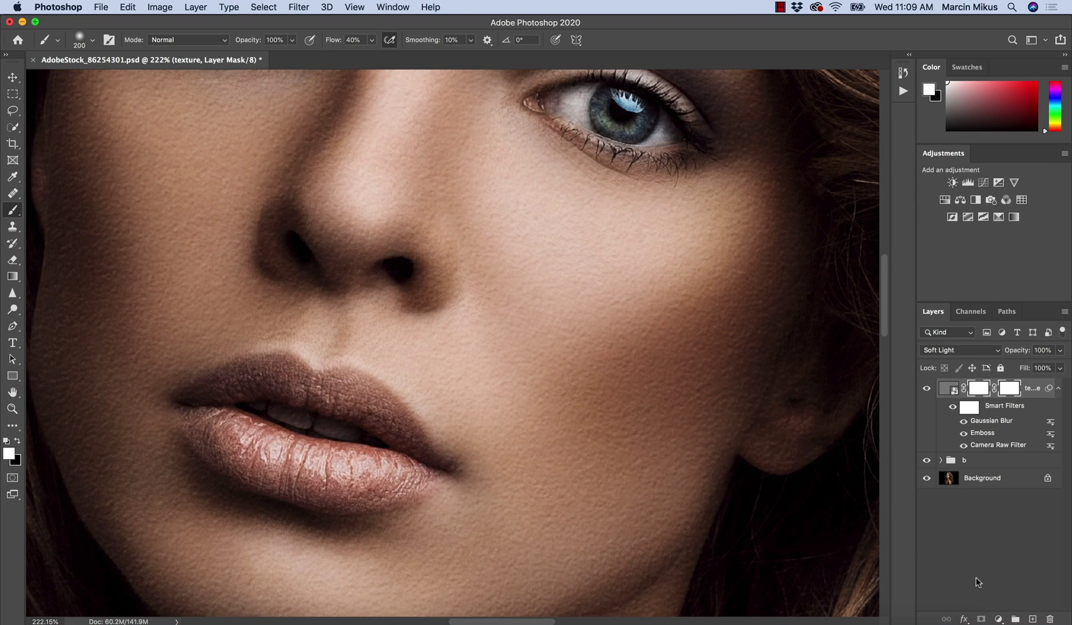
{"action": "key", "text": "super+z"}
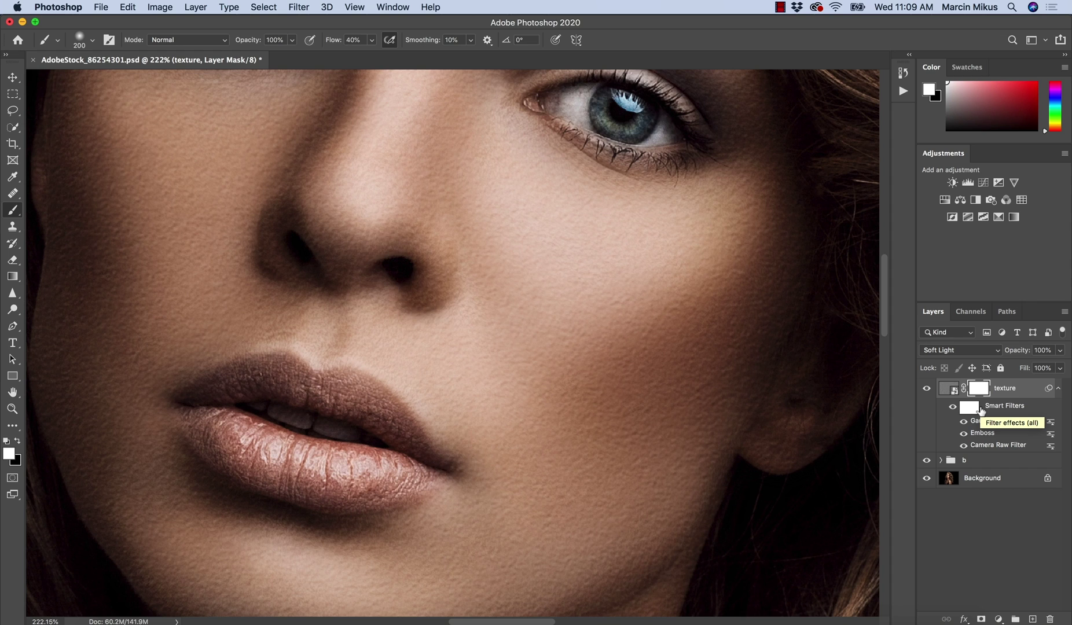
{"action": "left_click", "coordinate": [948, 391]}
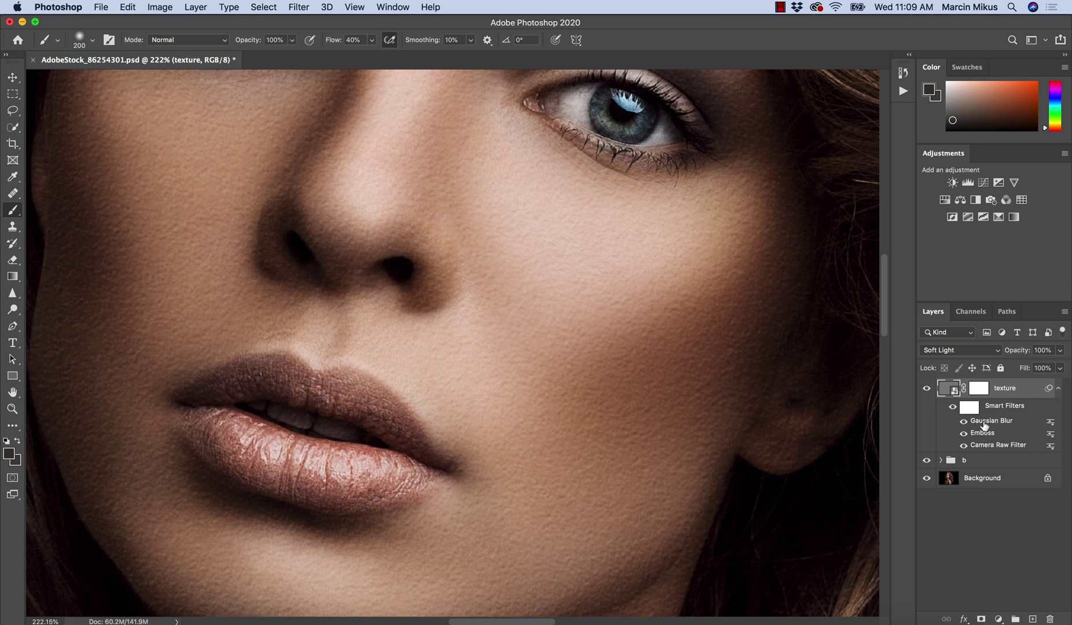
{"action": "left_click", "coordinate": [976, 391]}
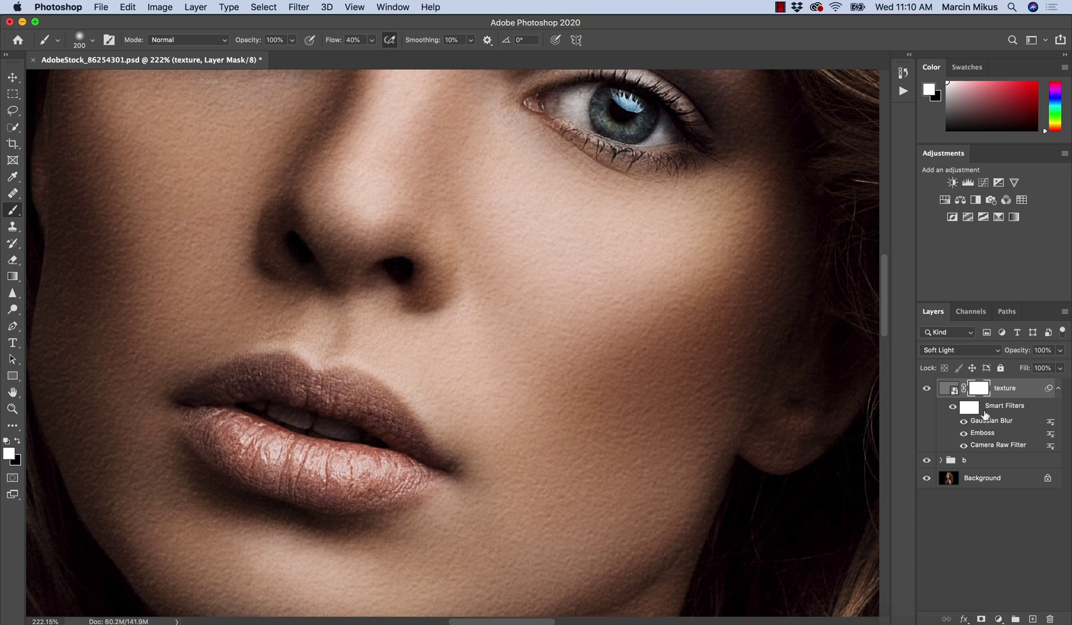
{"action": "key", "text": "super+i"}
Paint white texture onto the cheek at 32% flow, then at 61% flow with a 400 brush from upper cheek to chin.
{"action": "left_click_drag", "start_coordinate": [331, 45], "coordinate": [356, 45]}
{"action": "mouse_move", "coordinate": [567, 454]}
{"action": "left_mouse_down"}
{"action": "mouse_move", "coordinate": [523, 349]}
{"action": "mouse_move", "coordinate": [555, 380]}
{"action": "mouse_move", "coordinate": [583, 378]}
{"action": "mouse_move", "coordinate": [623, 417]}
{"action": "left_mouse_up"}
{"action": "left_click_drag", "start_coordinate": [339, 41], "coordinate": [354, 42]}
{"action": "key", "text": "bracketright"}
{"action": "key", "text": "bracketright"}
{"action": "key", "text": "bracketright"}
{"action": "mouse_move", "coordinate": [649, 300]}
{"action": "left_mouse_down"}
{"action": "mouse_move", "coordinate": [666, 332]}
{"action": "mouse_move", "coordinate": [631, 414]}
{"action": "mouse_move", "coordinate": [576, 490]}
{"action": "mouse_move", "coordinate": [529, 520]}
{"action": "mouse_move", "coordinate": [518, 440]}
{"action": "mouse_move", "coordinate": [483, 350]}
{"action": "mouse_move", "coordinate": [510, 392]}
{"action": "mouse_move", "coordinate": [499, 363]}
{"action": "mouse_move", "coordinate": [512, 381]}
{"action": "mouse_move", "coordinate": [555, 489]}
{"action": "mouse_move", "coordinate": [537, 397]}
{"action": "mouse_move", "coordinate": [563, 485]}
{"action": "mouse_move", "coordinate": [563, 462]}
{"action": "mouse_move", "coordinate": [532, 353]}
{"action": "mouse_move", "coordinate": [526, 368]}
{"action": "mouse_move", "coordinate": [600, 365]}
{"action": "mouse_move", "coordinate": [610, 280]}
{"action": "mouse_move", "coordinate": [566, 261]}
{"action": "mouse_move", "coordinate": [502, 196]}
{"action": "mouse_move", "coordinate": [548, 250]}
{"action": "mouse_move", "coordinate": [673, 298]}
{"action": "mouse_move", "coordinate": [690, 323]}
{"action": "mouse_move", "coordinate": [648, 434]}
{"action": "mouse_move", "coordinate": [564, 508]}
{"action": "mouse_move", "coordinate": [498, 489]}
{"action": "mouse_move", "coordinate": [519, 492]}
{"action": "mouse_move", "coordinate": [500, 461]}
{"action": "mouse_move", "coordinate": [474, 457]}
{"action": "mouse_move", "coordinate": [490, 472]}
{"action": "mouse_move", "coordinate": [449, 418]}
{"action": "left_mouse_up"}
With a 250 brush, reveal texture from the nose across the left cheek, then shrink the brush to 175.
{"action": "key", "text": "bracketleft"}
{"action": "key", "text": "bracketleft"}
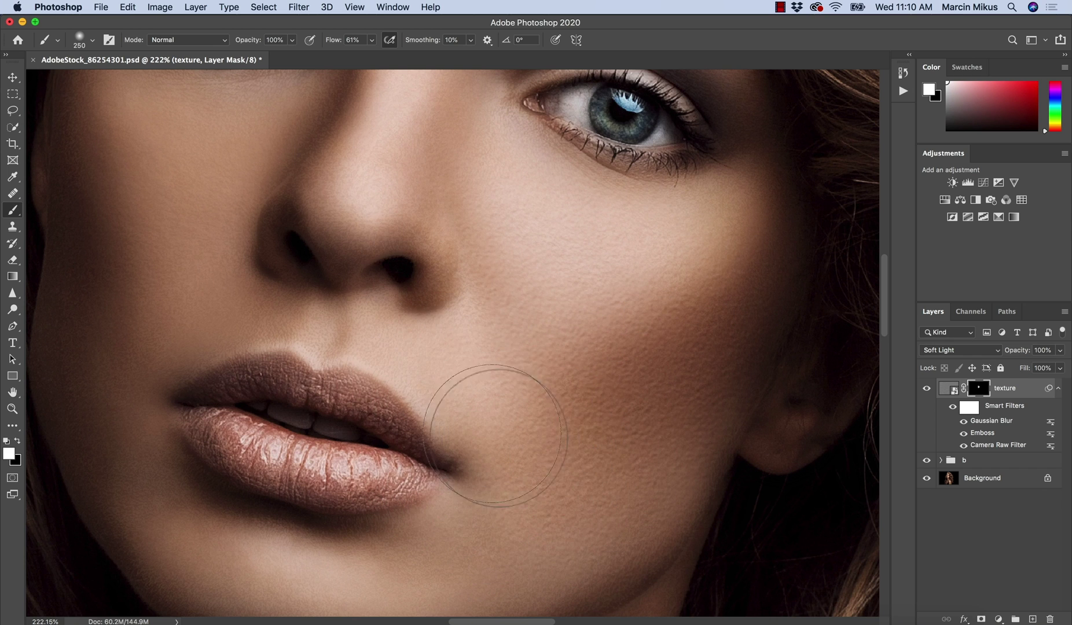
{"action": "left_click_drag", "start_coordinate": [460, 360], "coordinate": [506, 409]}
{"action": "scroll", "coordinate": [479, 382], "scroll_direction": "up", "scroll_amount": 5}
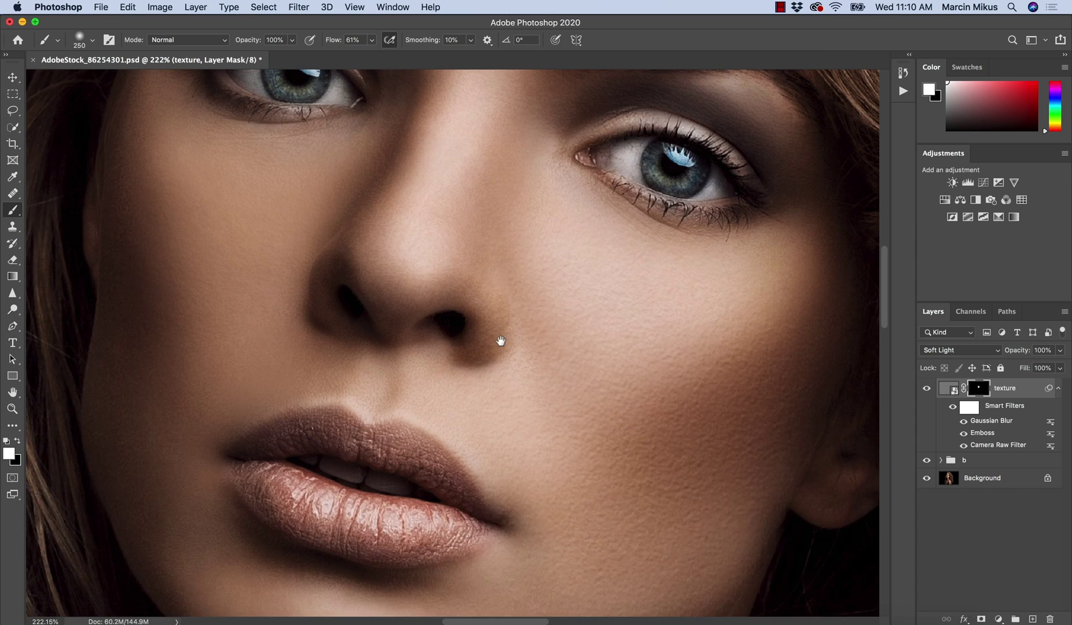
{"action": "mouse_move", "coordinate": [498, 392]}
{"action": "left_mouse_down"}
{"action": "mouse_move", "coordinate": [498, 322]}
{"action": "mouse_move", "coordinate": [590, 396]}
{"action": "mouse_move", "coordinate": [569, 401]}
{"action": "mouse_move", "coordinate": [364, 230]}
{"action": "mouse_move", "coordinate": [346, 284]}
{"action": "mouse_move", "coordinate": [244, 389]}
{"action": "left_mouse_up"}
{"action": "scroll", "coordinate": [244, 389], "scroll_direction": "left", "scroll_amount": 5}
{"action": "scroll", "coordinate": [244, 389], "scroll_direction": "down", "scroll_amount": 4}
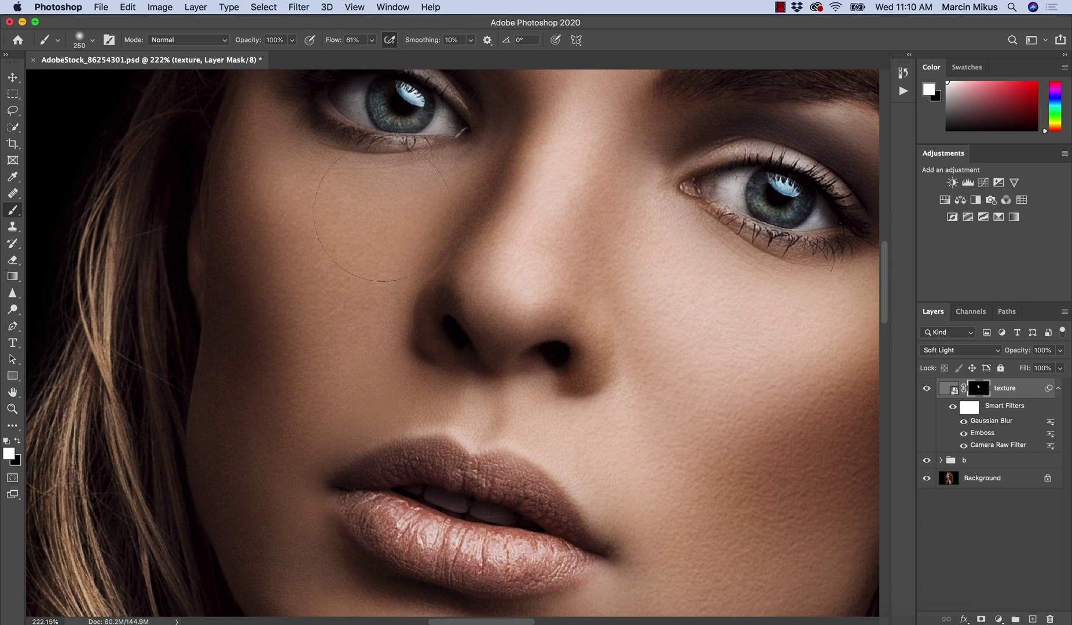
{"action": "scroll", "coordinate": [299, 324], "scroll_direction": "down", "scroll_amount": 5}
{"action": "scroll", "coordinate": [300, 324], "scroll_direction": "left", "scroll_amount": 2}
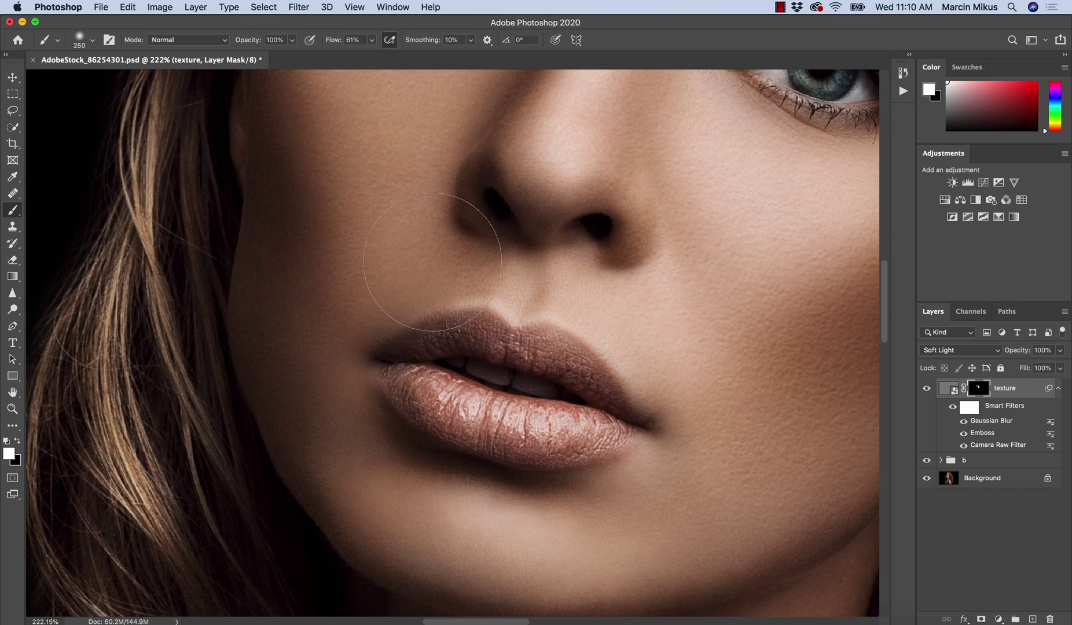
{"action": "key", "text": "bracketleft"}
{"action": "key", "text": "bracketleft"}
Reframe the face at 164% zoom with a 250 brush set to paint black.
{"action": "left_click_drag", "start_coordinate": [686, 388], "coordinate": [623, 370]}
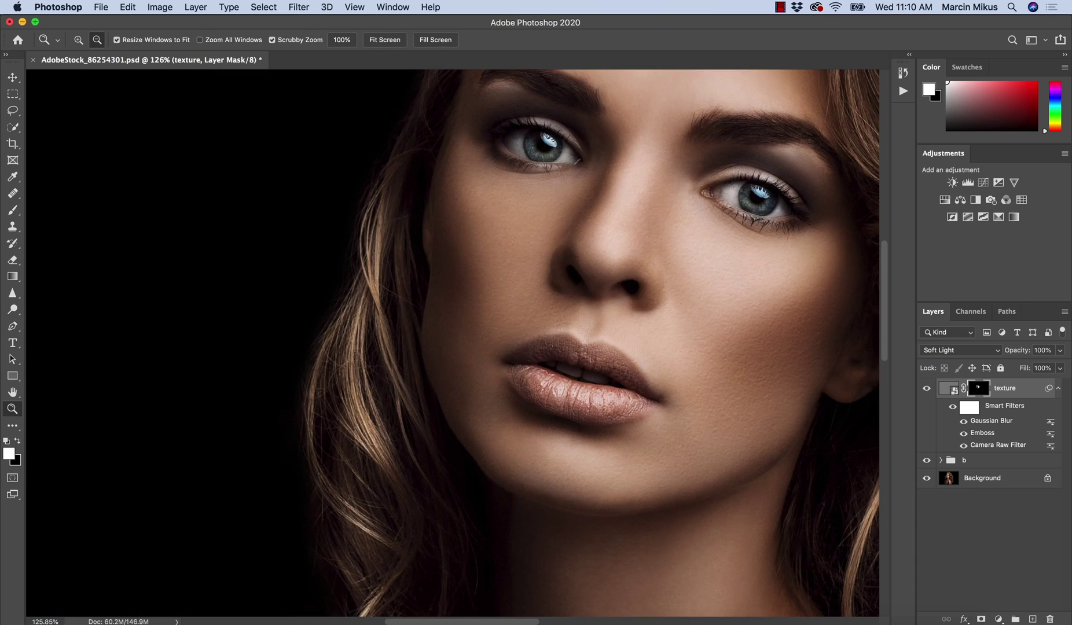
{"action": "scroll", "coordinate": [623, 369], "scroll_direction": "up", "scroll_amount": 5}
{"action": "scroll", "coordinate": [623, 369], "scroll_direction": "right", "scroll_amount": 7}
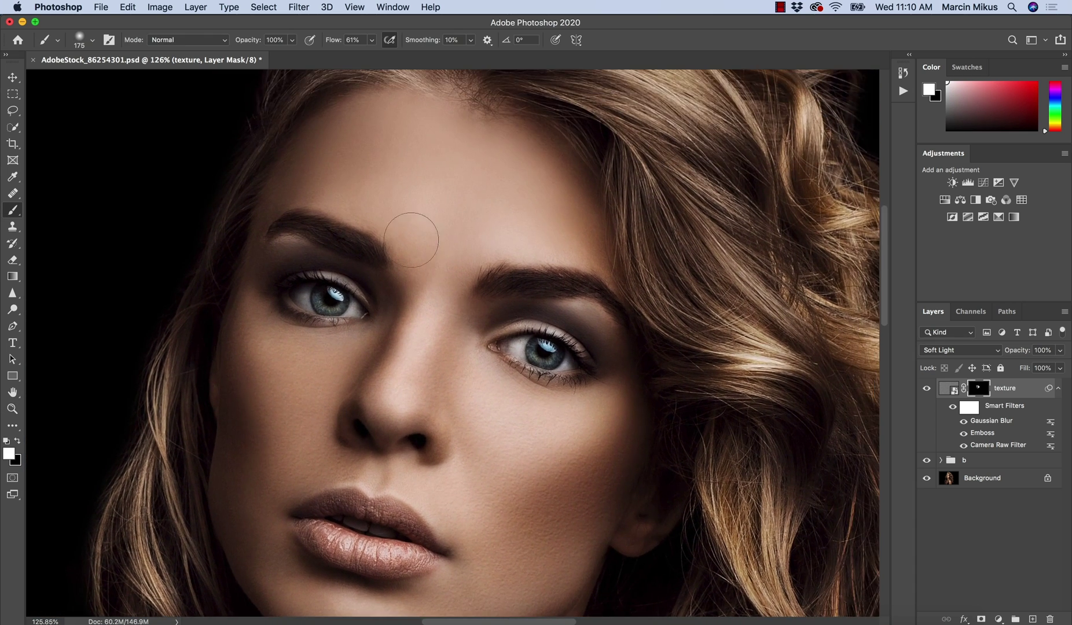
{"action": "key", "text": "bracketright"}
{"action": "key", "text": "bracketright"}
{"action": "key", "text": "x"}
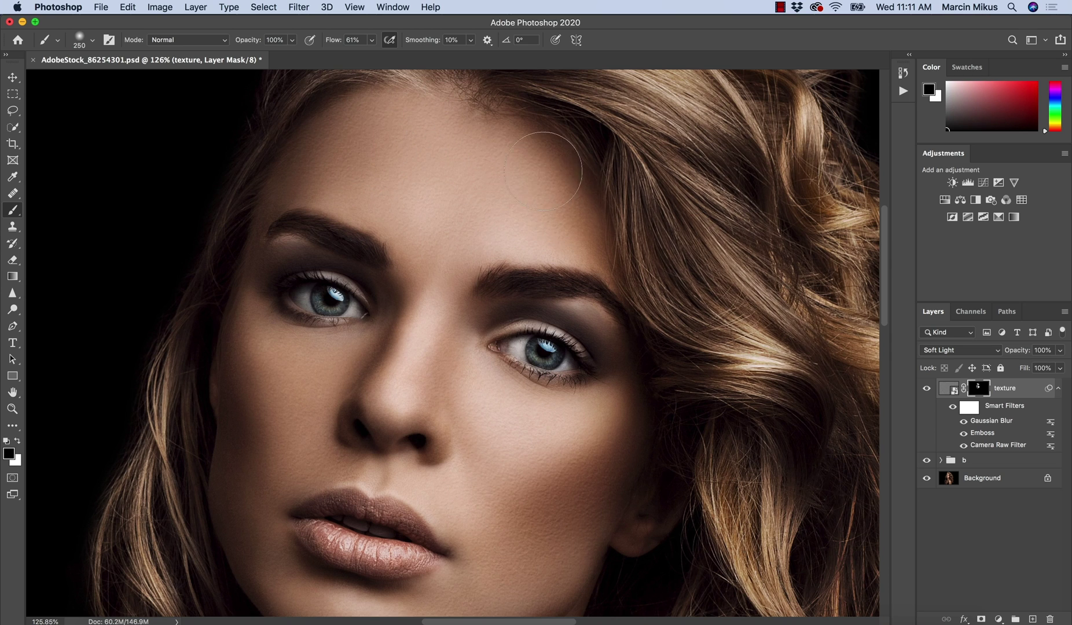
{"action": "left_click_drag", "start_coordinate": [490, 466], "coordinate": [471, 438]}
At 51% flow, paint black over the lower cheek and down the jawline to soften the texture.
{"action": "key", "text": "x"}
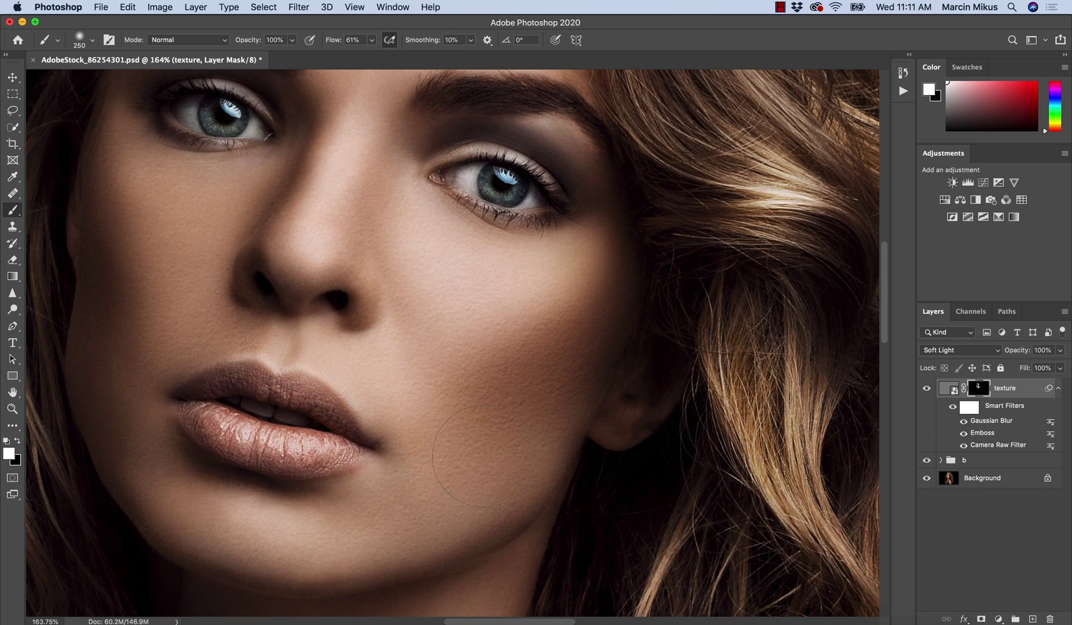
{"action": "key", "text": "x"}
{"action": "left_click_drag", "start_coordinate": [333, 47], "coordinate": [327, 47]}
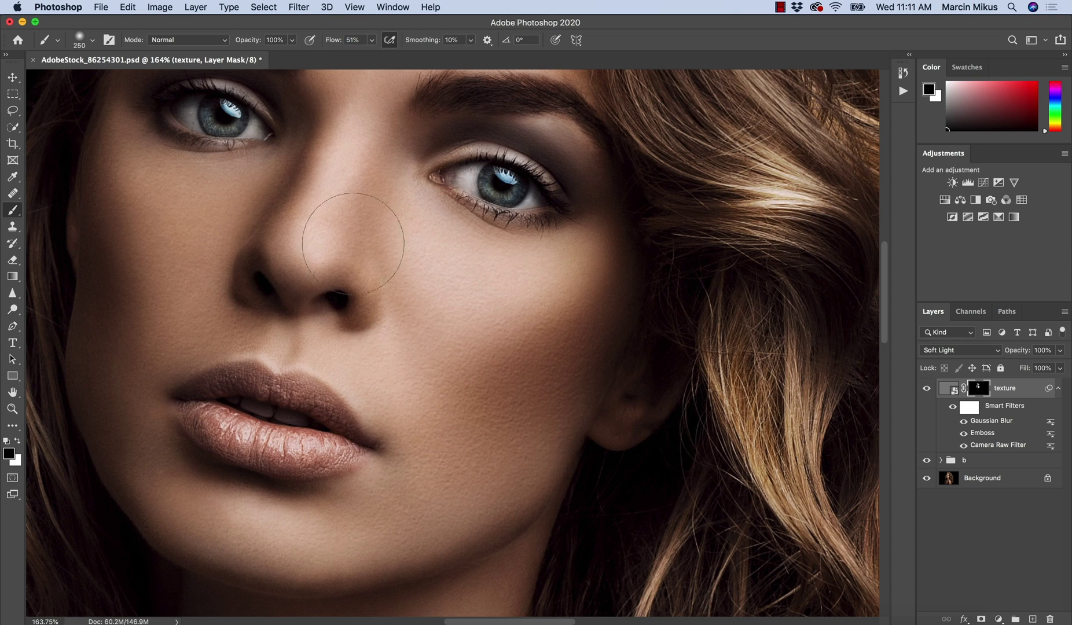
{"action": "key", "text": "x"}
{"action": "key", "text": "x"}
{"action": "mouse_move", "coordinate": [457, 485]}
{"action": "left_mouse_down"}
{"action": "mouse_move", "coordinate": [488, 479]}
{"action": "mouse_move", "coordinate": [535, 406]}
{"action": "mouse_move", "coordinate": [557, 351]}
{"action": "mouse_move", "coordinate": [553, 375]}
{"action": "mouse_move", "coordinate": [552, 337]}
{"action": "mouse_move", "coordinate": [528, 392]}
{"action": "left_mouse_up"}
{"action": "mouse_move", "coordinate": [466, 349]}
{"action": "left_mouse_down"}
{"action": "mouse_move", "coordinate": [509, 433]}
{"action": "mouse_move", "coordinate": [520, 427]}
{"action": "mouse_move", "coordinate": [505, 506]}
{"action": "mouse_move", "coordinate": [480, 534]}
{"action": "mouse_move", "coordinate": [500, 428]}
{"action": "left_mouse_up"}
Zoom out and set up a white 500 brush at 100% flow.
{"action": "scroll", "coordinate": [466, 448], "scroll_direction": "down", "scroll_amount": 8}
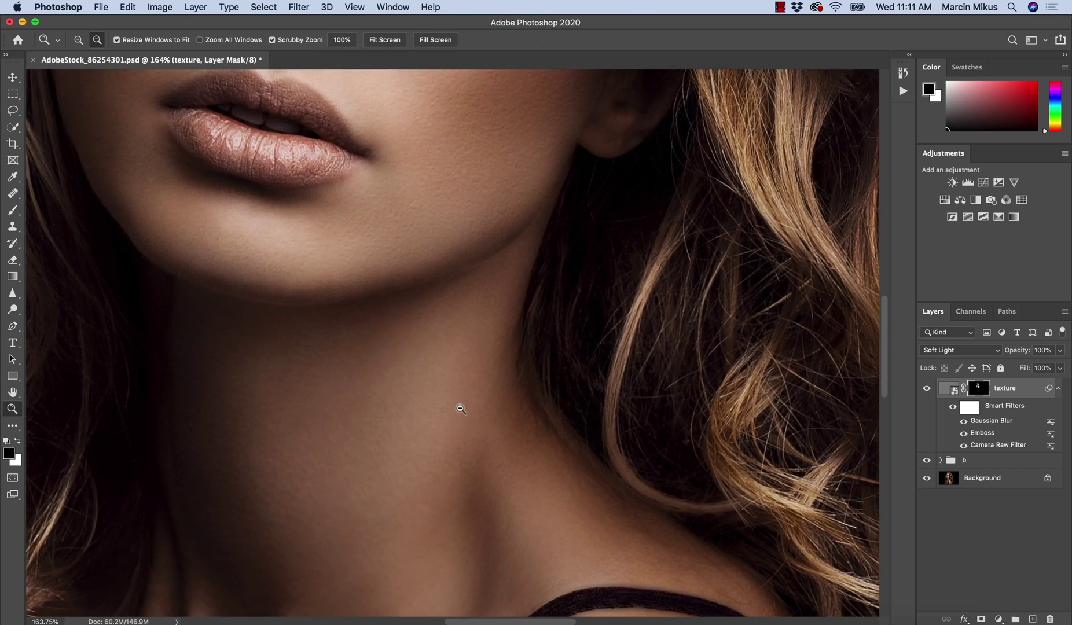
{"action": "scroll", "coordinate": [460, 407], "scroll_direction": "down", "scroll_amount": 4}
{"action": "scroll", "coordinate": [422, 353], "scroll_direction": "down", "scroll_amount": 2}
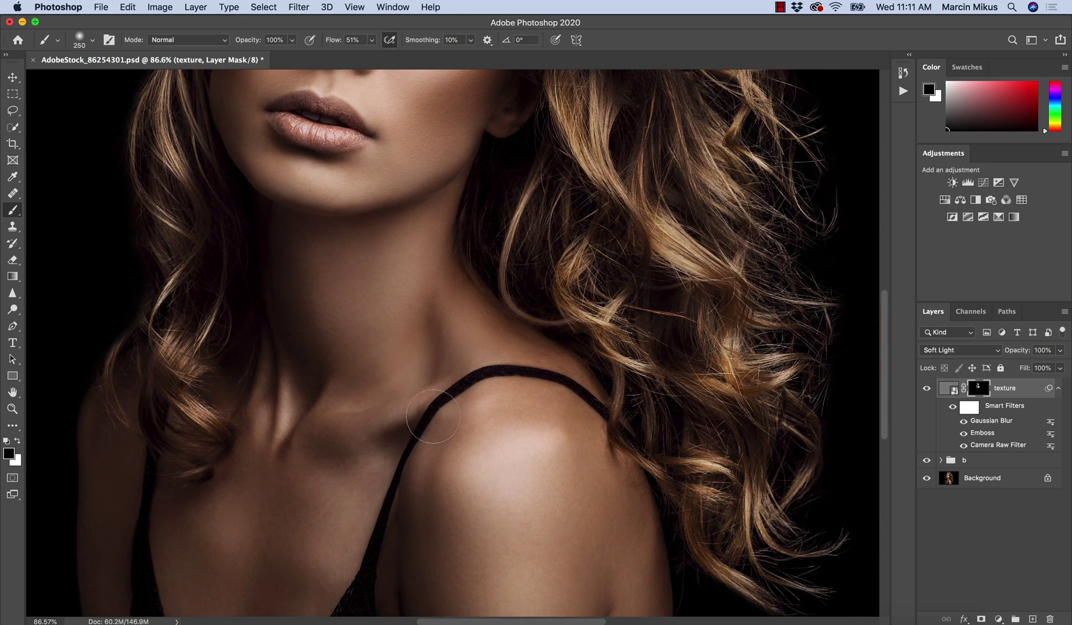
{"action": "key", "text": "bracketright"}
{"action": "key", "text": "bracketright"}
{"action": "key", "text": "bracketright"}
{"action": "scroll", "coordinate": [457, 399], "scroll_direction": "down", "scroll_amount": 5}
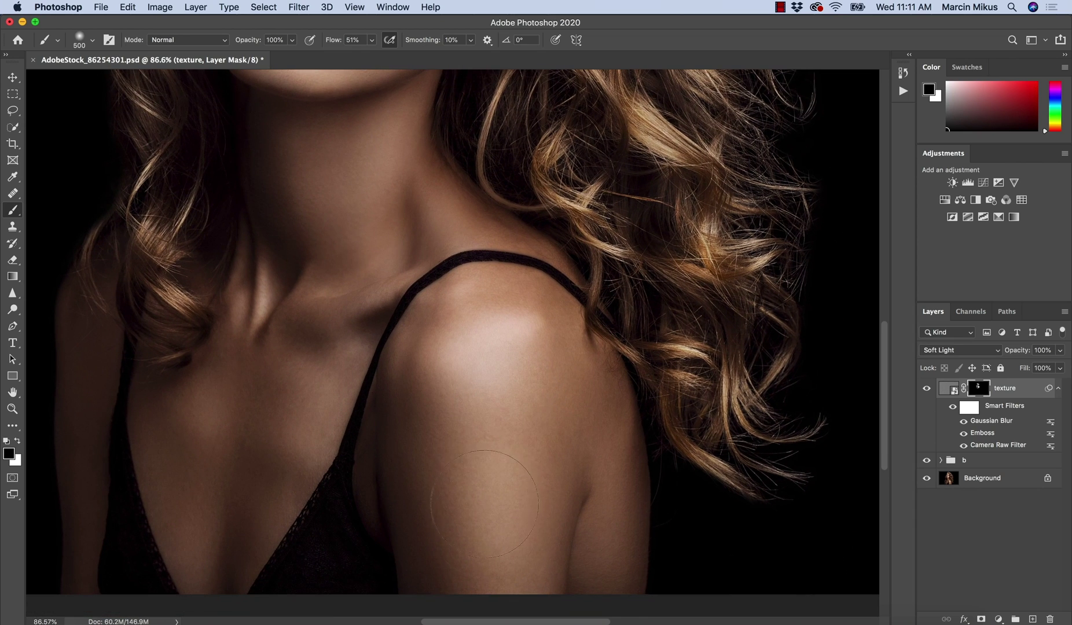
{"action": "key", "text": "x"}
{"action": "key", "text": "shift+0"}
Reveal the texture over the shoulder, down the arm and up the neck.
{"action": "mouse_move", "coordinate": [454, 387]}
{"action": "left_mouse_down"}
{"action": "mouse_move", "coordinate": [435, 430]}
{"action": "mouse_move", "coordinate": [454, 544]}
{"action": "mouse_move", "coordinate": [495, 484]}
{"action": "mouse_move", "coordinate": [520, 422]}
{"action": "mouse_move", "coordinate": [559, 530]}
{"action": "mouse_move", "coordinate": [585, 539]}
{"action": "mouse_move", "coordinate": [536, 364]}
{"action": "left_mouse_up"}
{"action": "mouse_move", "coordinate": [490, 321]}
{"action": "left_mouse_down"}
{"action": "mouse_move", "coordinate": [558, 348]}
{"action": "mouse_move", "coordinate": [434, 339]}
{"action": "mouse_move", "coordinate": [404, 291]}
{"action": "mouse_move", "coordinate": [393, 182]}
{"action": "mouse_move", "coordinate": [377, 201]}
{"action": "mouse_move", "coordinate": [387, 130]}
{"action": "mouse_move", "coordinate": [380, 145]}
{"action": "mouse_move", "coordinate": [385, 134]}
{"action": "mouse_move", "coordinate": [401, 189]}
{"action": "mouse_move", "coordinate": [445, 221]}
{"action": "mouse_move", "coordinate": [353, 300]}
{"action": "mouse_move", "coordinate": [319, 370]}
{"action": "mouse_move", "coordinate": [399, 470]}
{"action": "mouse_move", "coordinate": [440, 433]}
{"action": "mouse_move", "coordinate": [443, 414]}
{"action": "mouse_move", "coordinate": [560, 437]}
{"action": "mouse_move", "coordinate": [596, 514]}
{"action": "mouse_move", "coordinate": [568, 427]}
{"action": "mouse_move", "coordinate": [507, 338]}
{"action": "mouse_move", "coordinate": [489, 378]}
{"action": "left_mouse_up"}
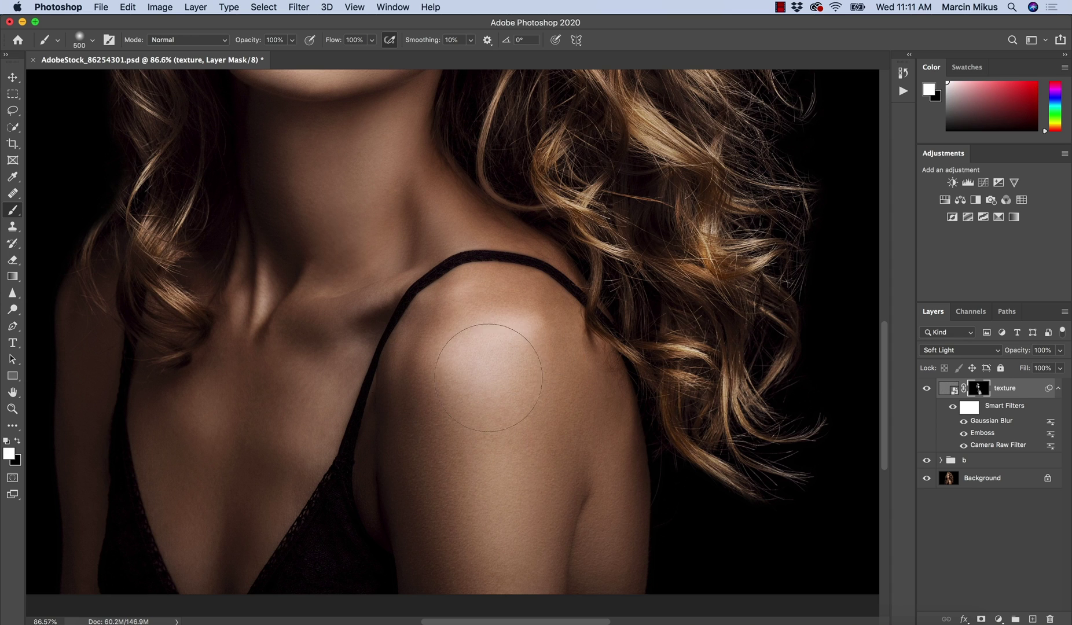
{"action": "key", "text": "z"}
{"action": "scroll", "coordinate": [476, 249], "scroll_direction": "up", "scroll_amount": 5}
{"action": "left_click_drag", "start_coordinate": [458, 173], "coordinate": [488, 191]}
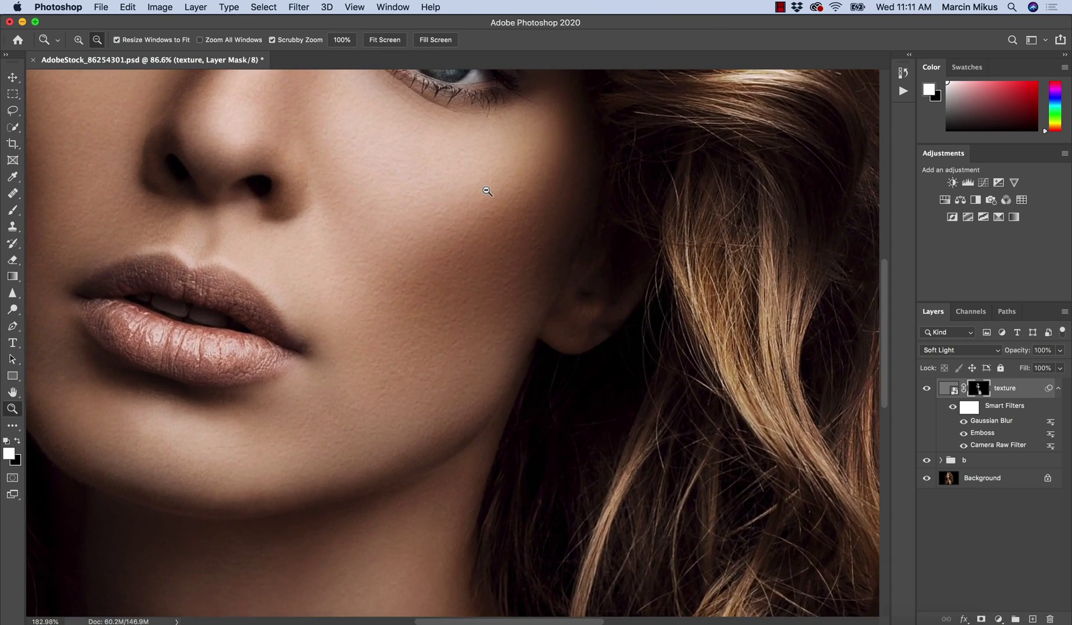
Toggle the Soft Light texture layer off and on to compare the face, leaving it visible at 88% opacity.
{"action": "key", "text": "b"}
{"action": "left_click", "coordinate": [926, 389]}
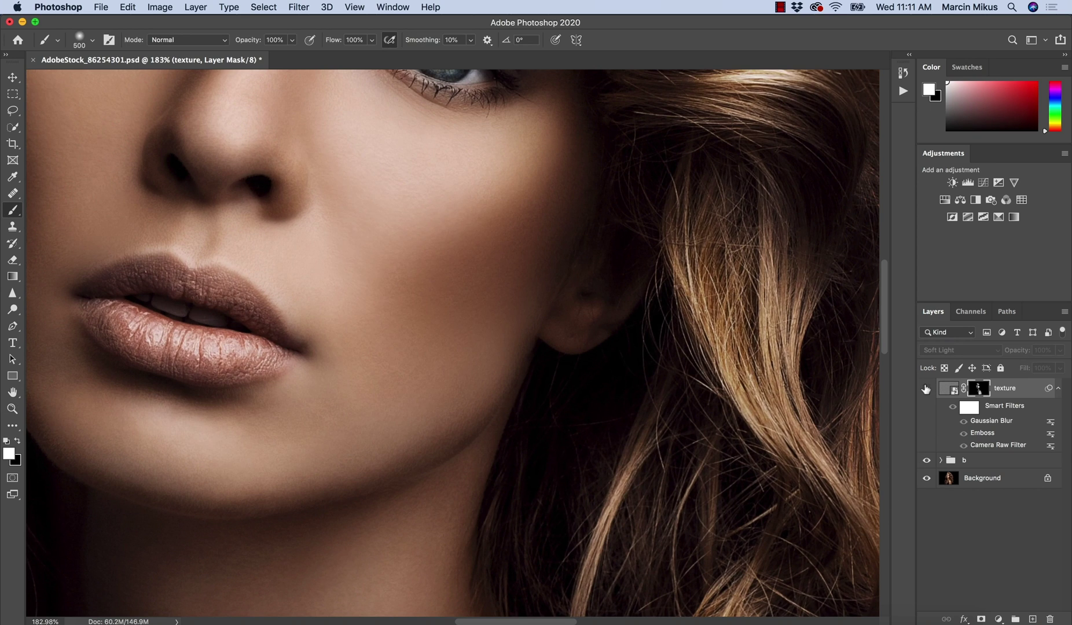
{"action": "left_click", "coordinate": [925, 386]}
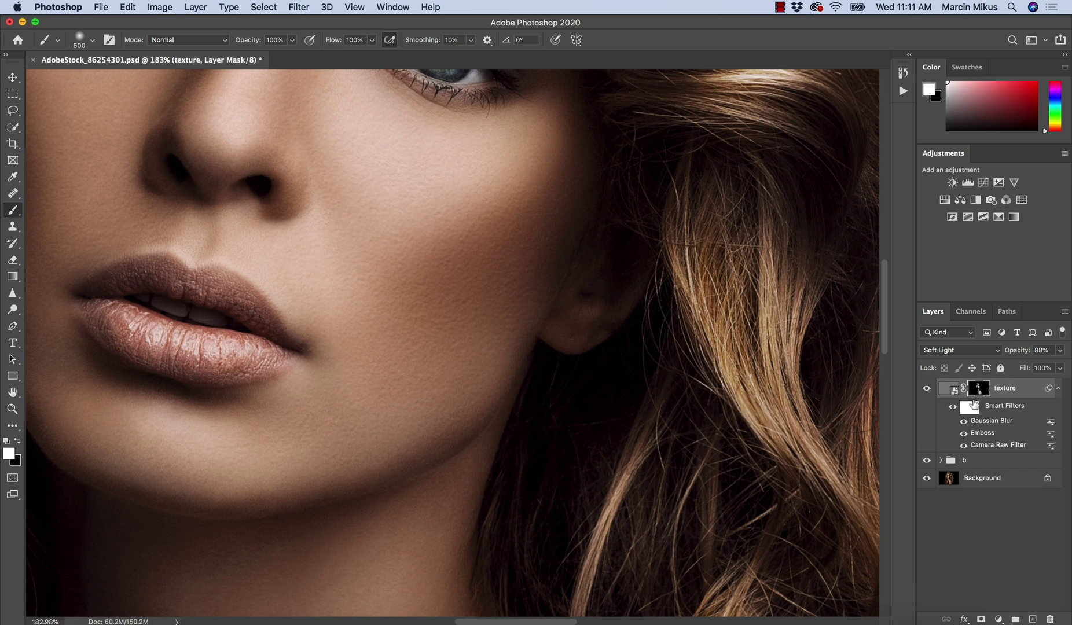
{"action": "scroll", "coordinate": [373, 242], "scroll_direction": "up", "scroll_amount": 5}
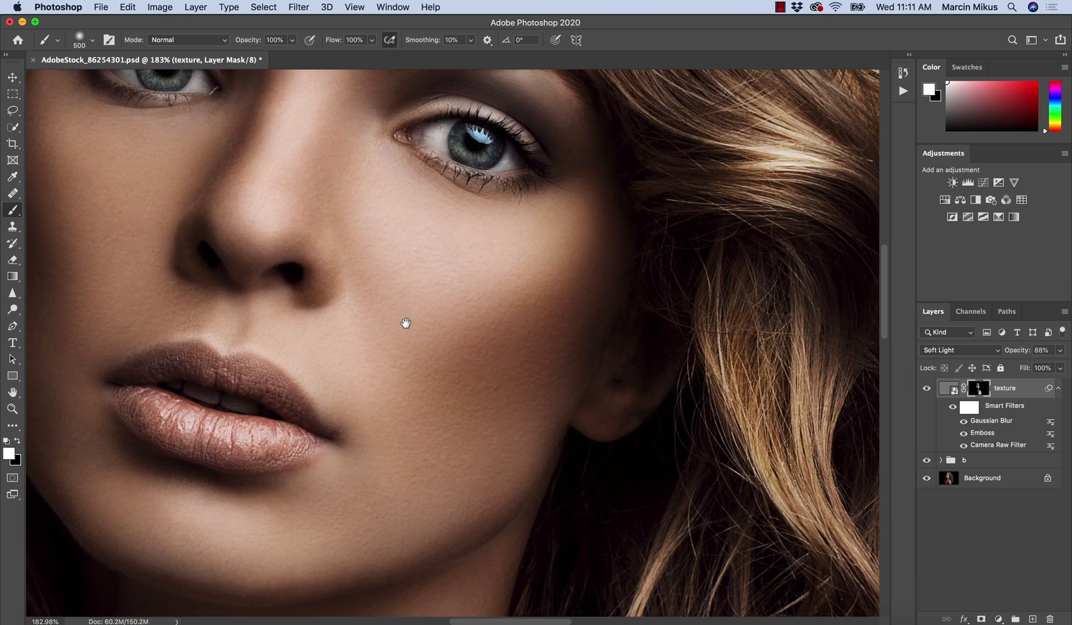
{"action": "left_click", "coordinate": [925, 389]}
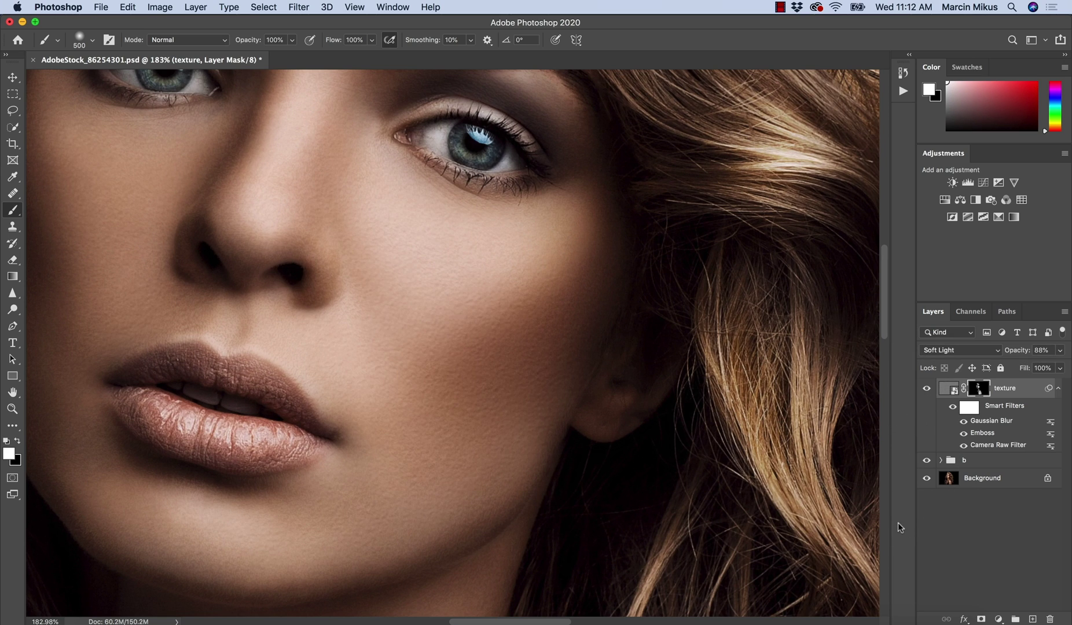
{"action": "scroll", "coordinate": [399, 290], "scroll_direction": "up", "scroll_amount": 5}
{"action": "scroll", "coordinate": [398, 289], "scroll_direction": "right", "scroll_amount": 3}
{"action": "key", "text": "bracketleft"}
{"action": "key", "text": "bracketleft"}
{"action": "key", "text": "bracketleft"}
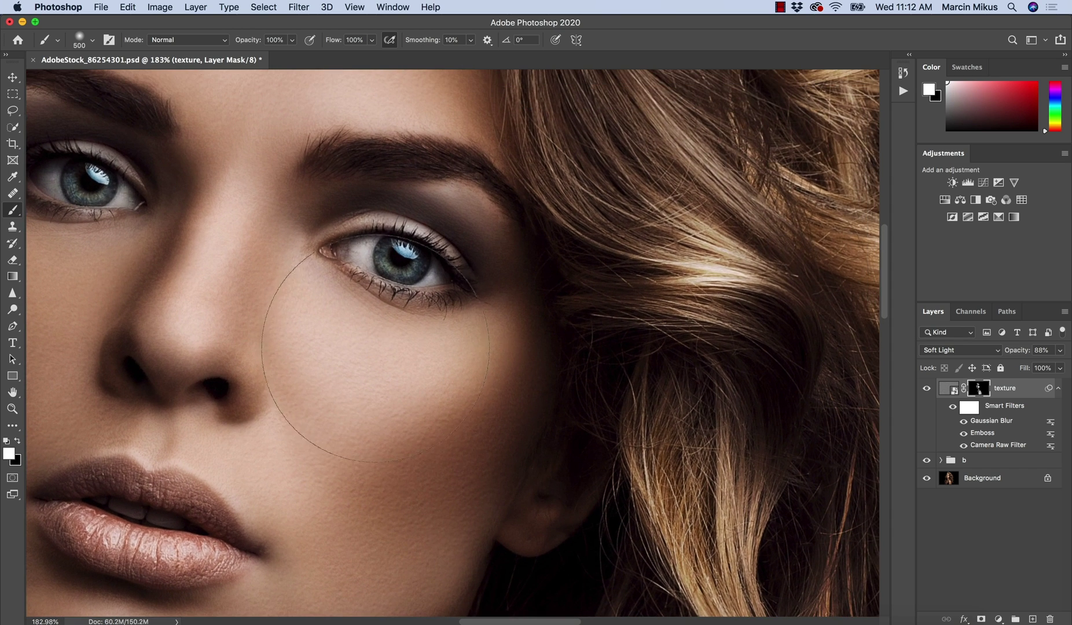
{"action": "key", "text": "bracketleft"}
{"action": "key", "text": "bracketleft"}
{"action": "key", "text": "bracketleft"}
{"action": "scroll", "coordinate": [491, 263], "scroll_direction": "up", "scroll_amount": 4}
{"action": "scroll", "coordinate": [491, 263], "scroll_direction": "left", "scroll_amount": 5}
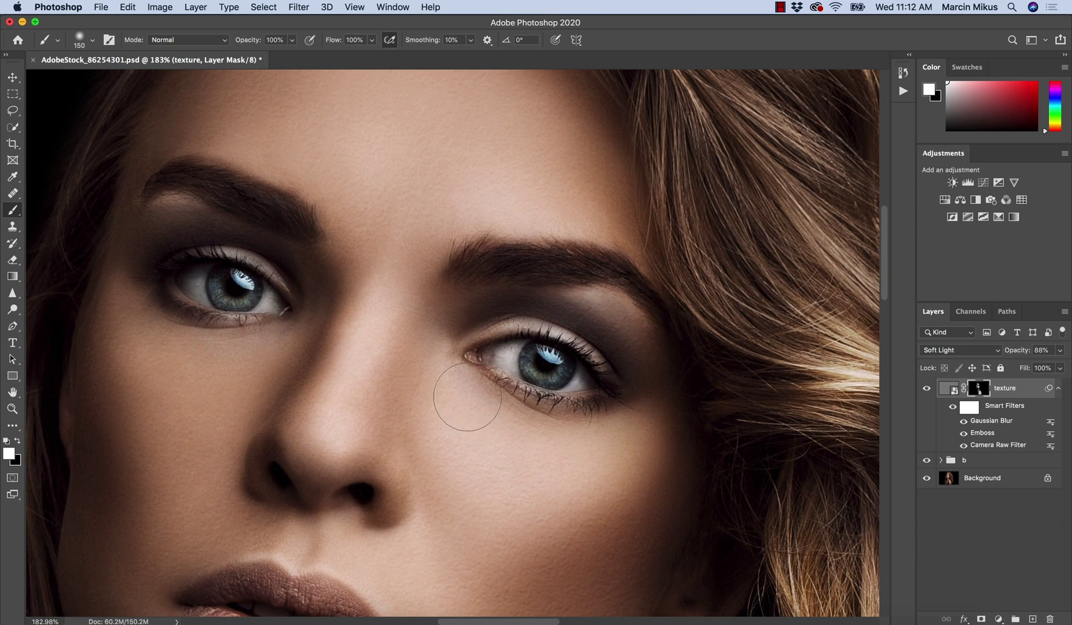
{"action": "scroll", "coordinate": [500, 449], "scroll_direction": "down", "scroll_amount": 5}
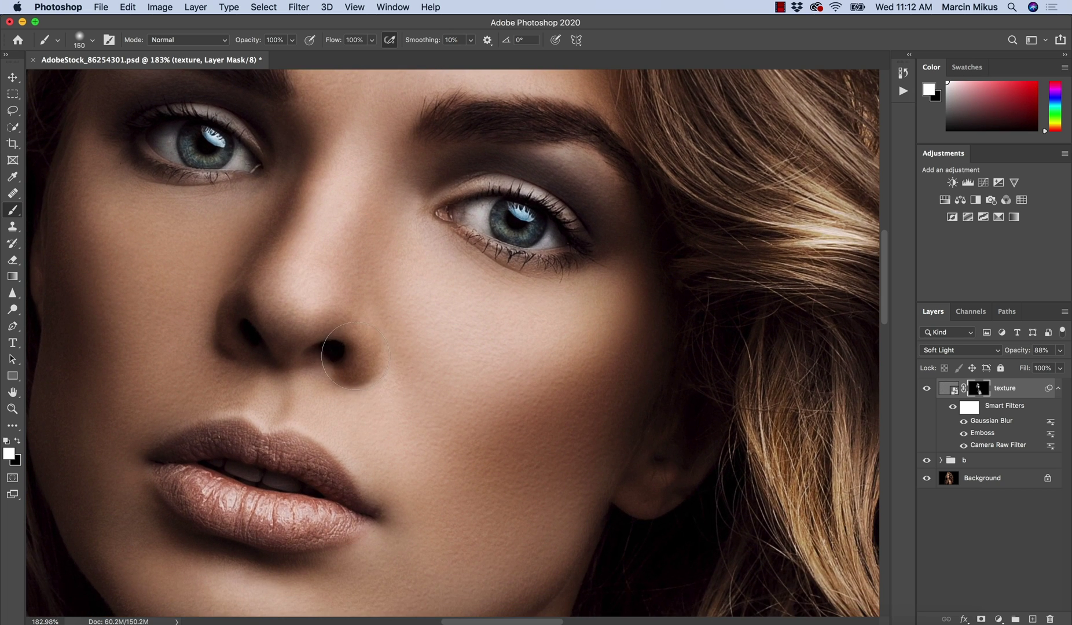
{"action": "scroll", "coordinate": [445, 378], "scroll_direction": "down", "scroll_amount": 6}
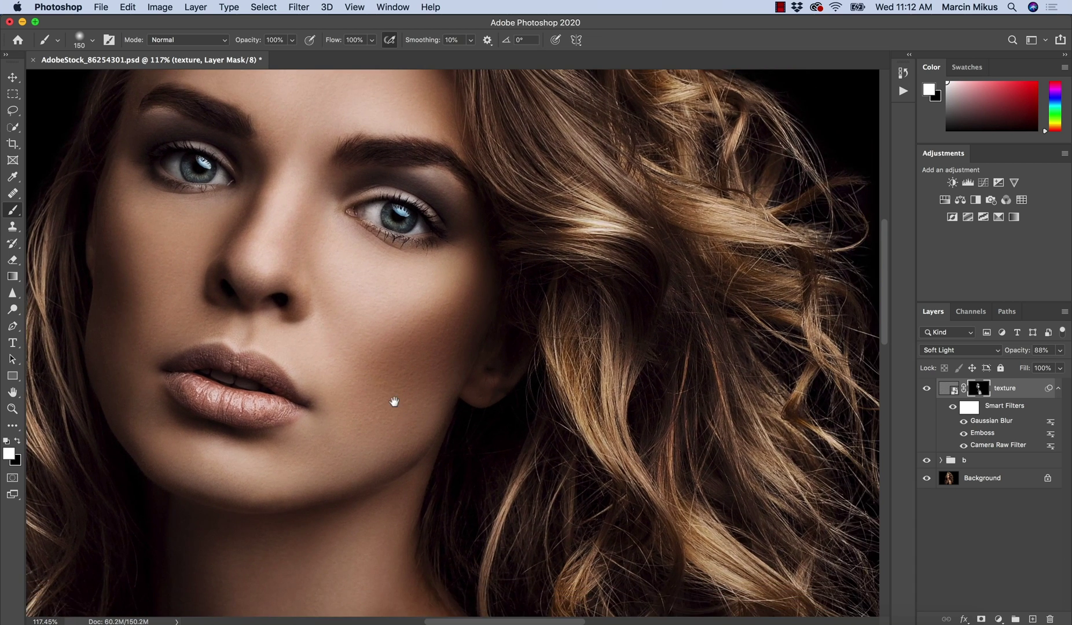
{"action": "left_click_drag", "start_coordinate": [394, 401], "coordinate": [419, 414]}
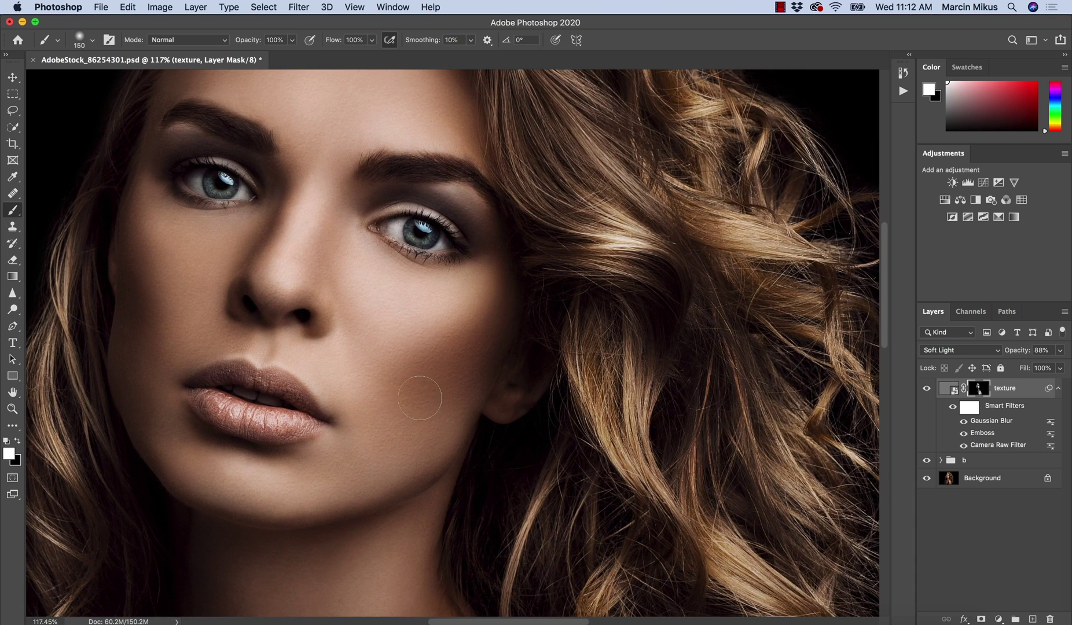